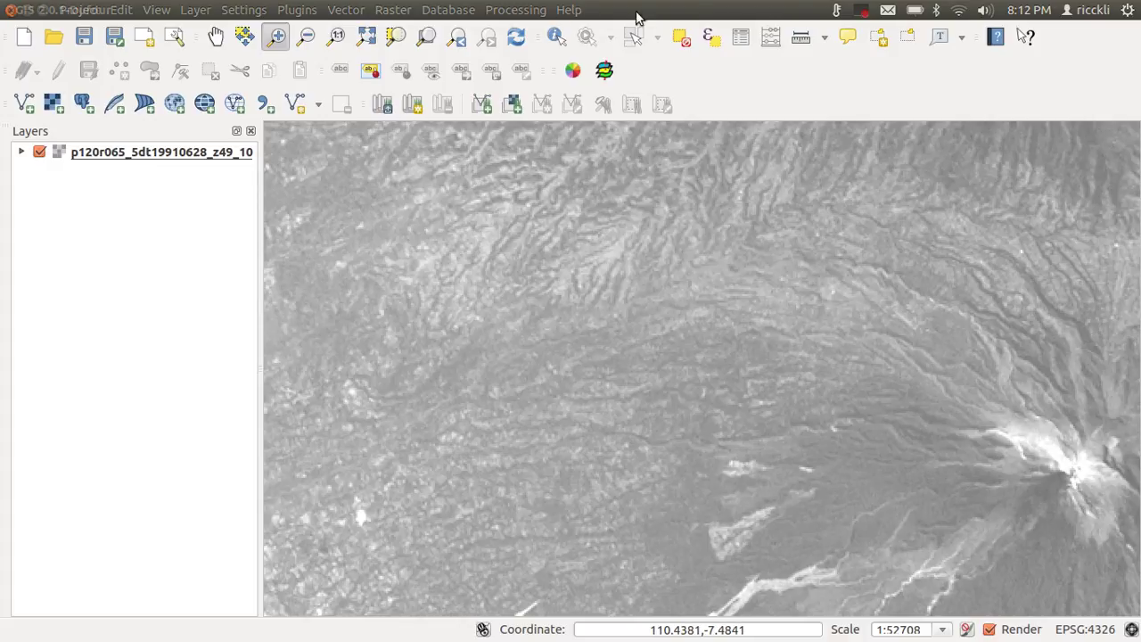
# - Zoom out on the Landsat raster to bring both volcanic peaks and the surrounding land into view
pyautogui.click(278, 37)
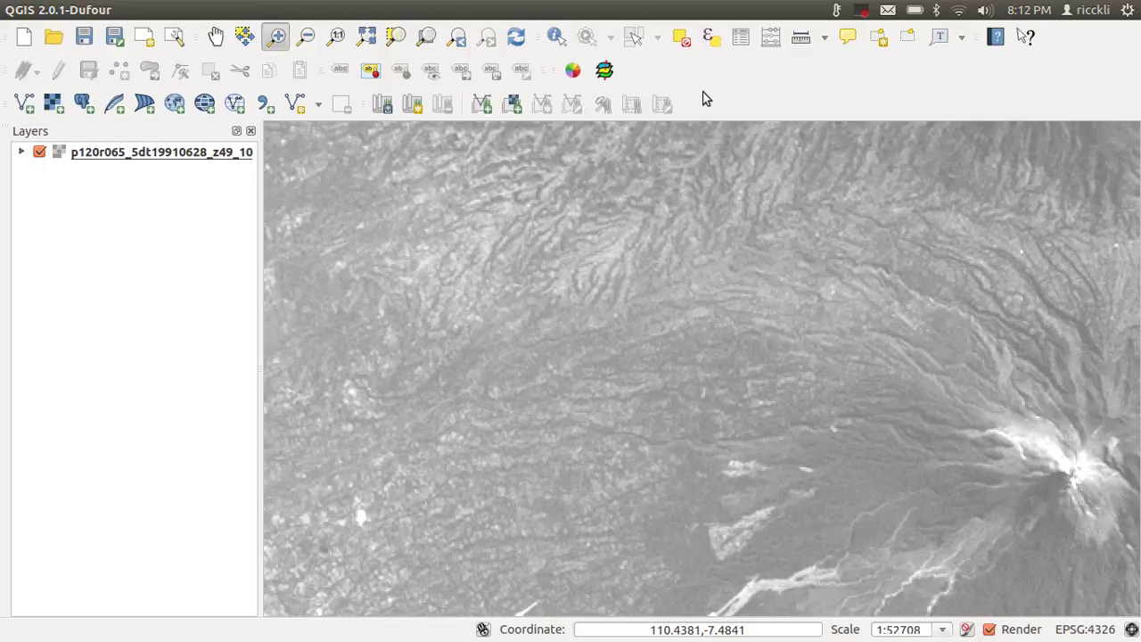
pyautogui.click(306, 42)
pyautogui.moveTo(879, 377); pyautogui.dragTo(1093, 573)
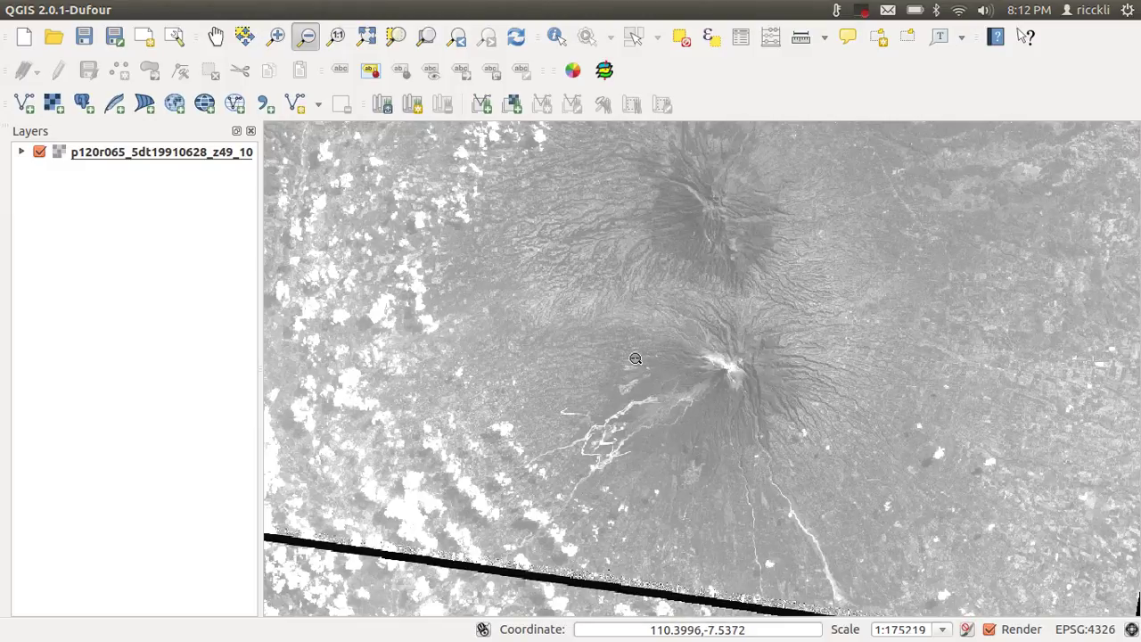
# - Add Ash_points.csv as a delimited-text point layer from its x/y columns in WGS 84 / UTM zone 49N
pyautogui.click(269, 113)
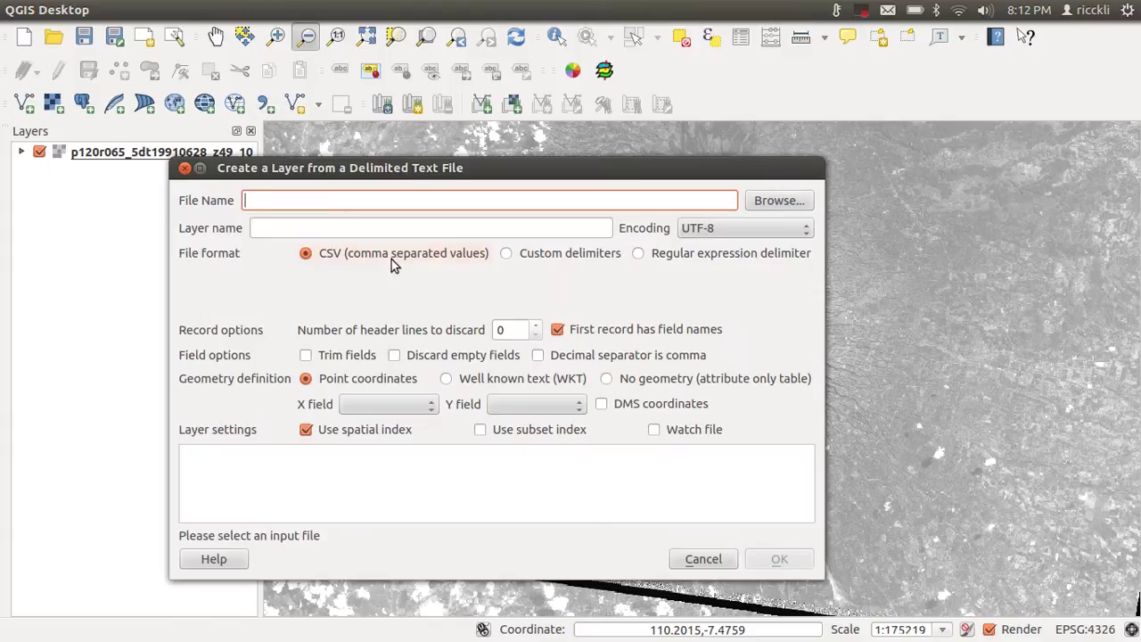
pyautogui.click(777, 201)
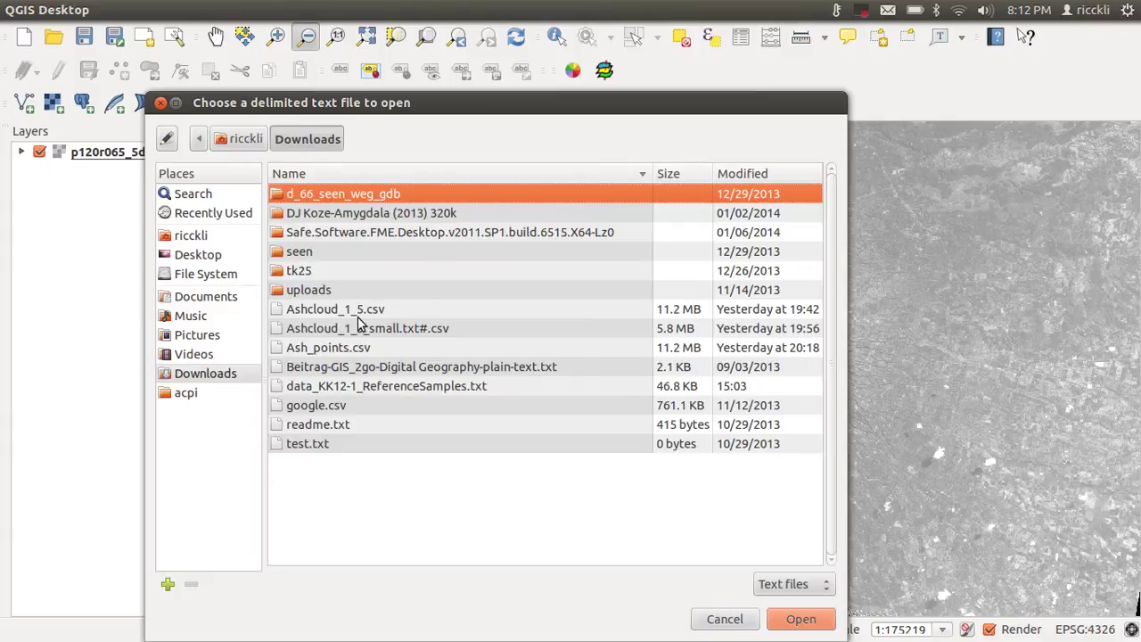
pyautogui.click(366, 349)
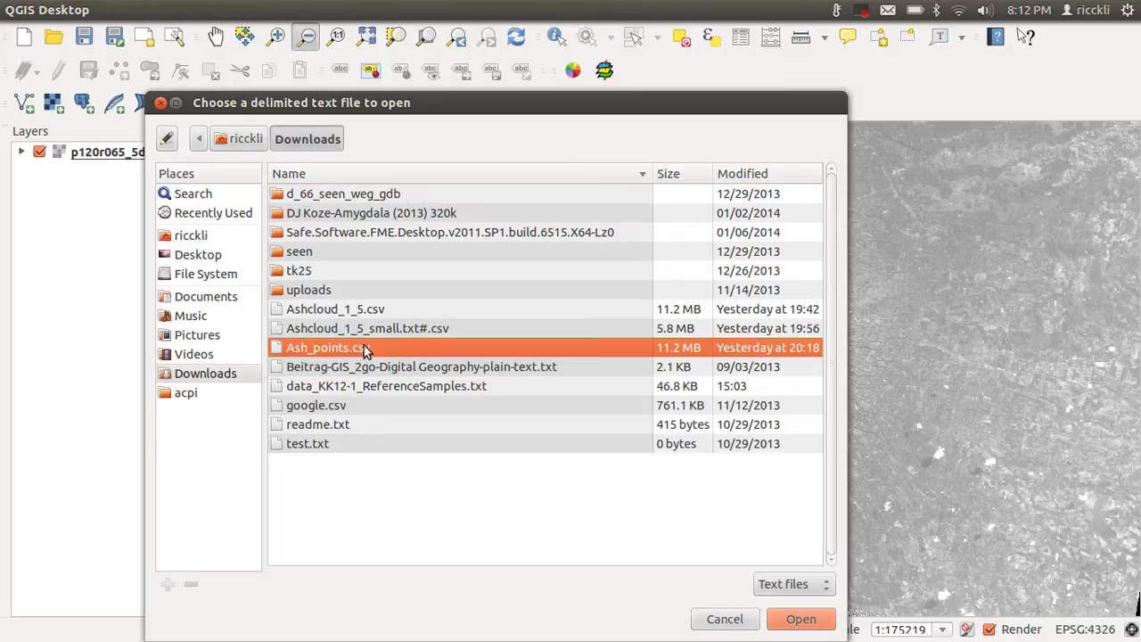
pyautogui.click(794, 627)
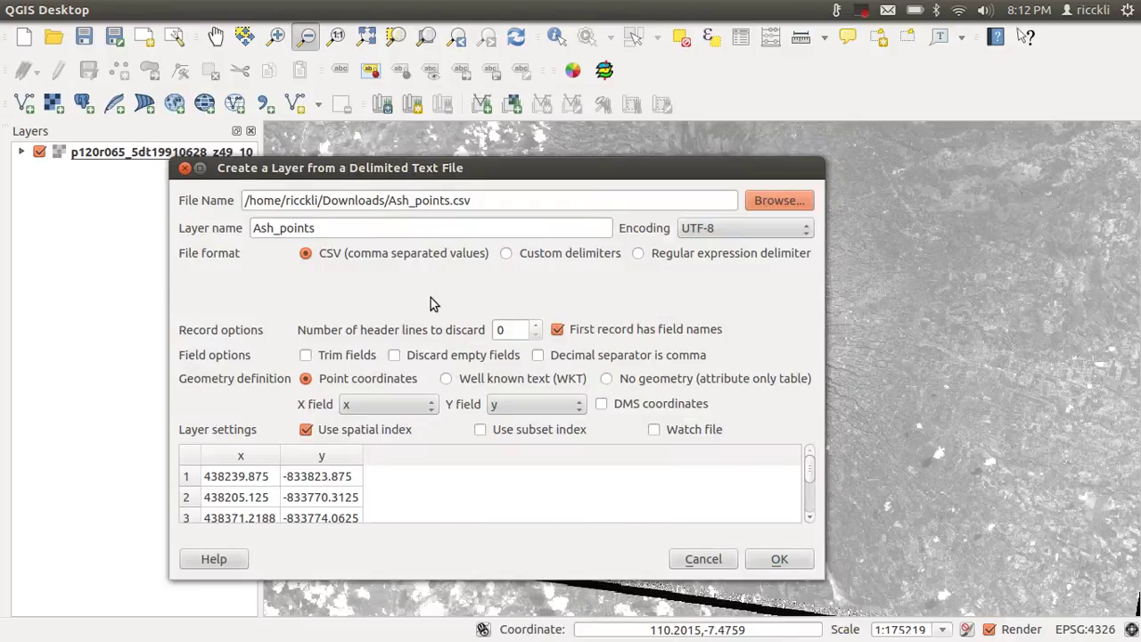
pyautogui.click(323, 231)
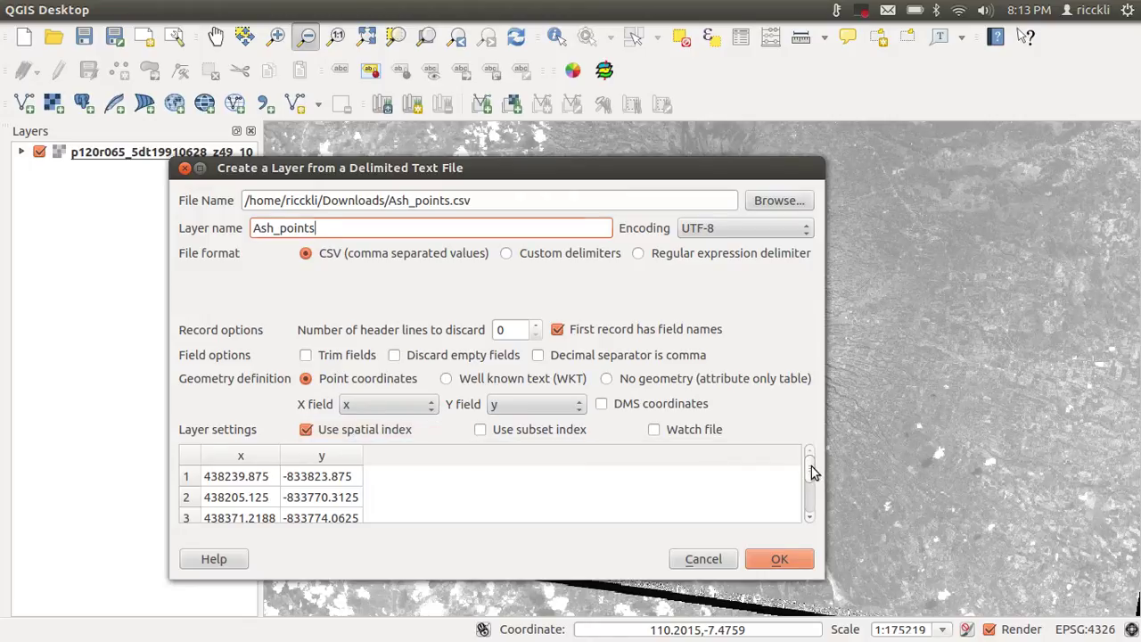
pyautogui.moveTo(810, 471); pyautogui.dragTo(807, 509)
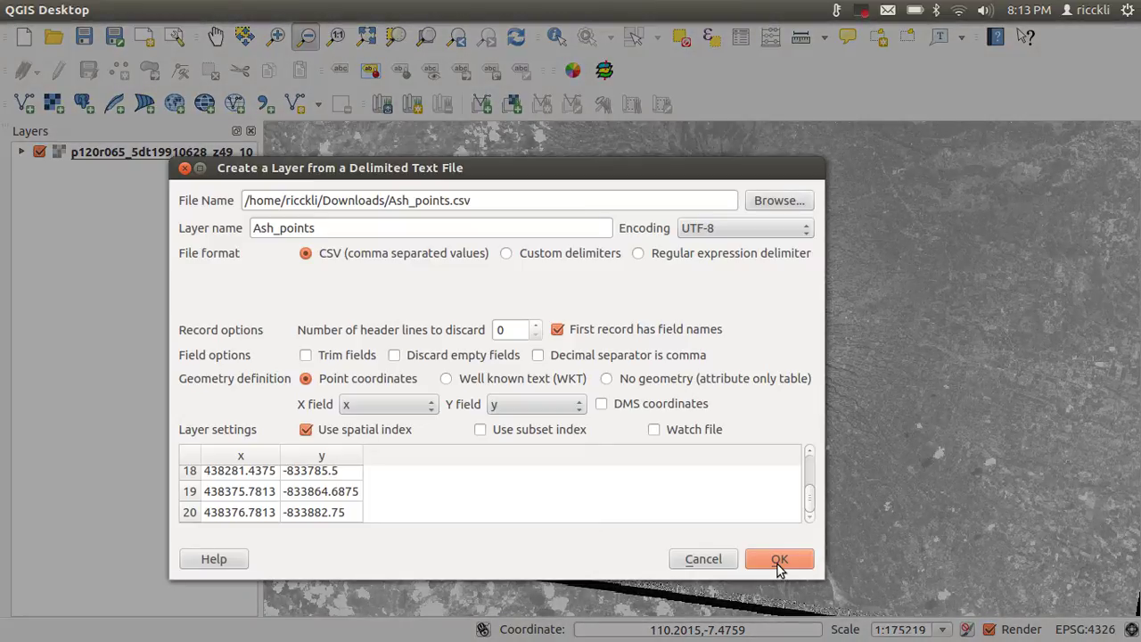
pyautogui.click(778, 562)
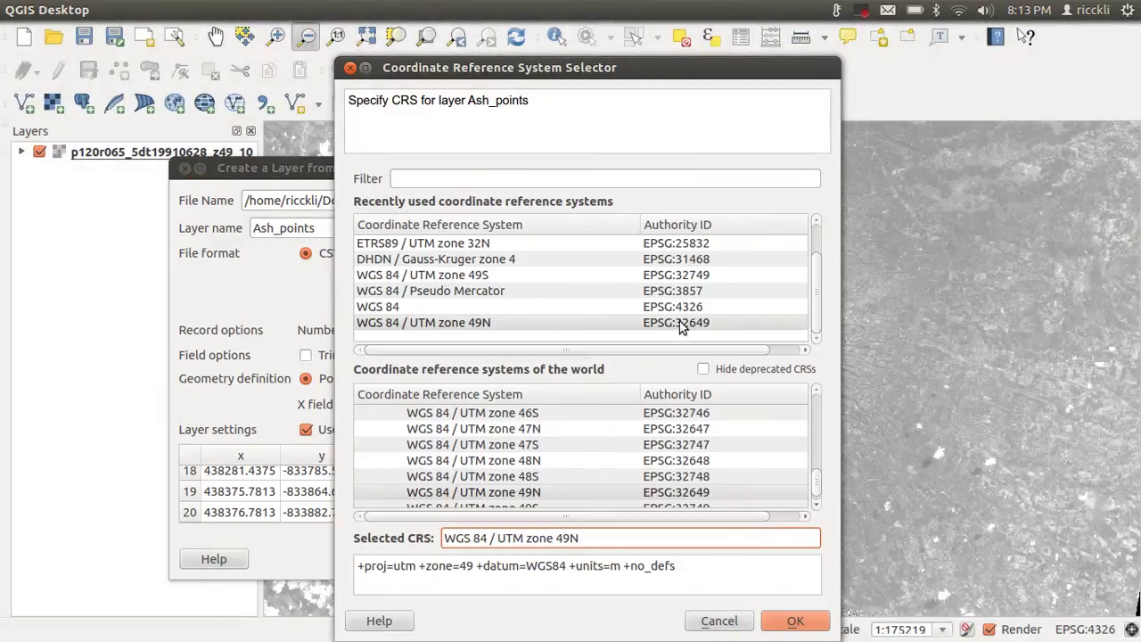
pyautogui.click(532, 328)
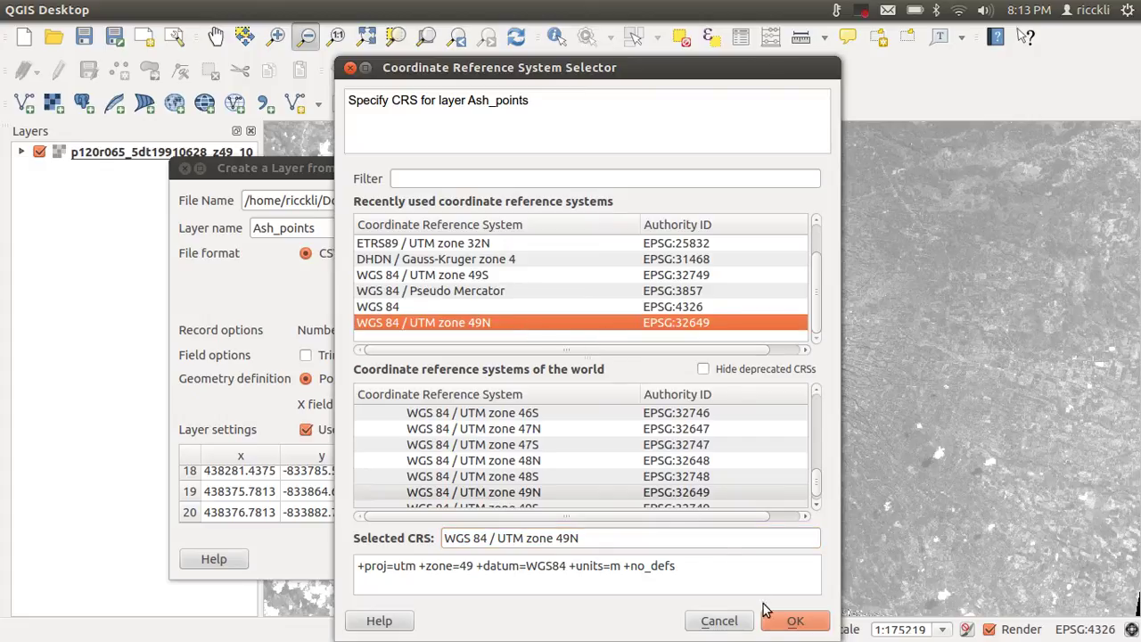
pyautogui.click(788, 622)
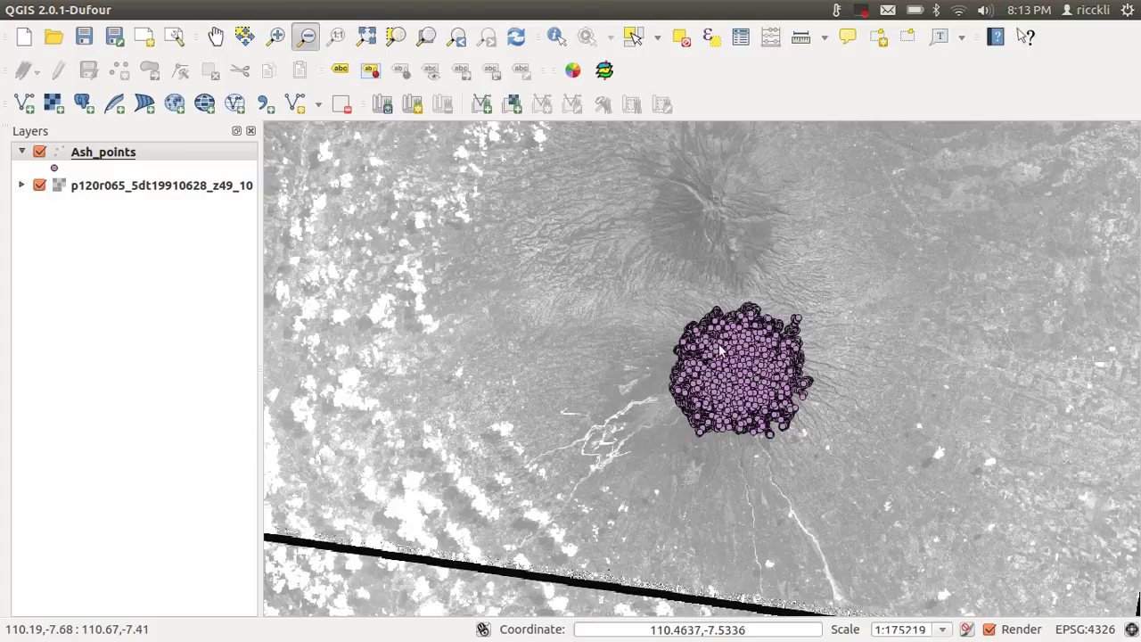
# - Toggle Ash_points off and on, then zoom into the point cluster until individual points separate
pyautogui.click(39, 152)
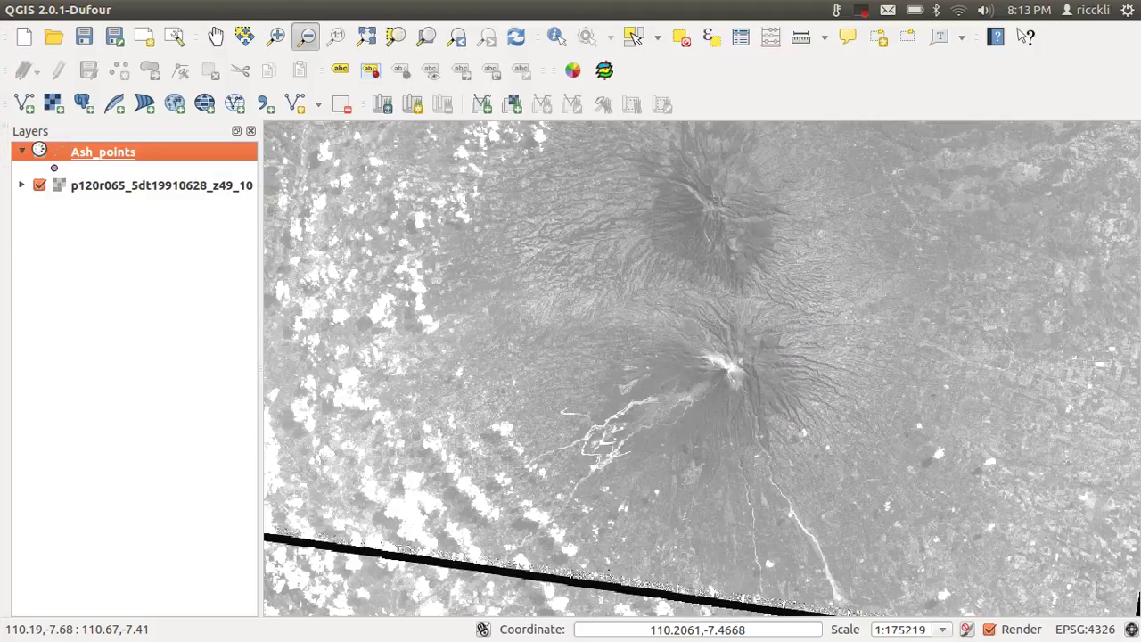
pyautogui.click(39, 151)
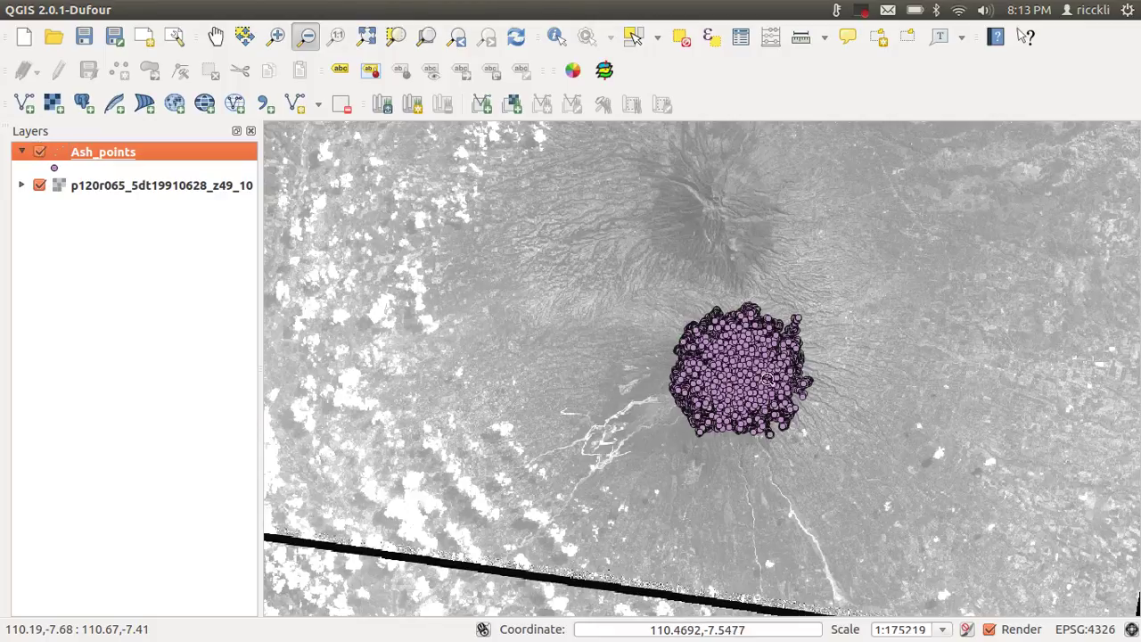
pyautogui.click(275, 35)
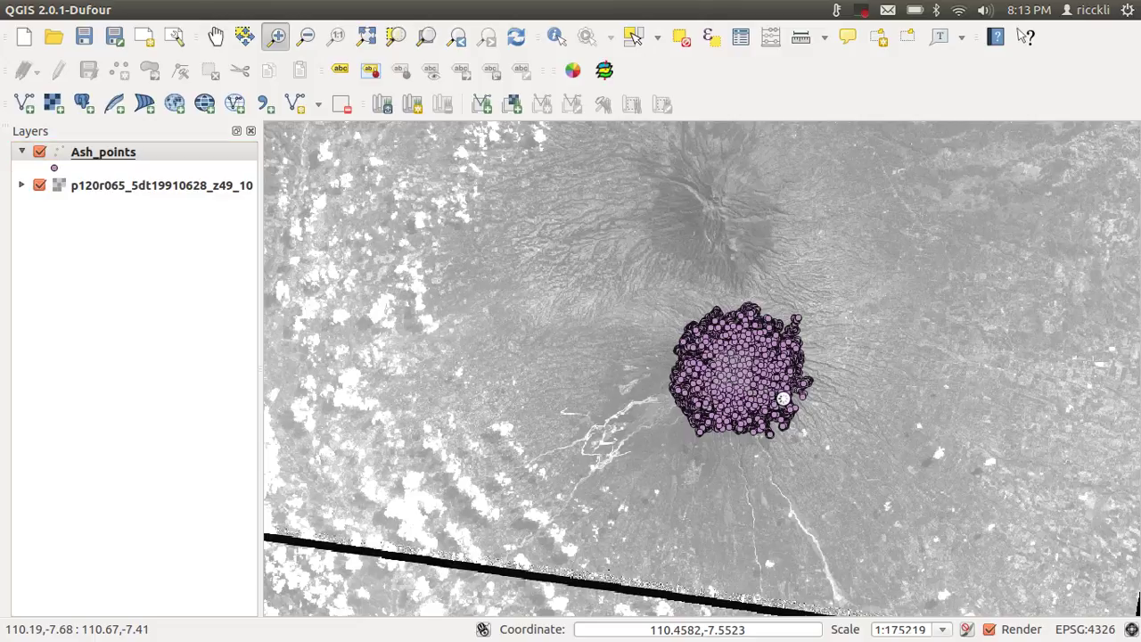
pyautogui.moveTo(782, 399); pyautogui.dragTo(733, 361)
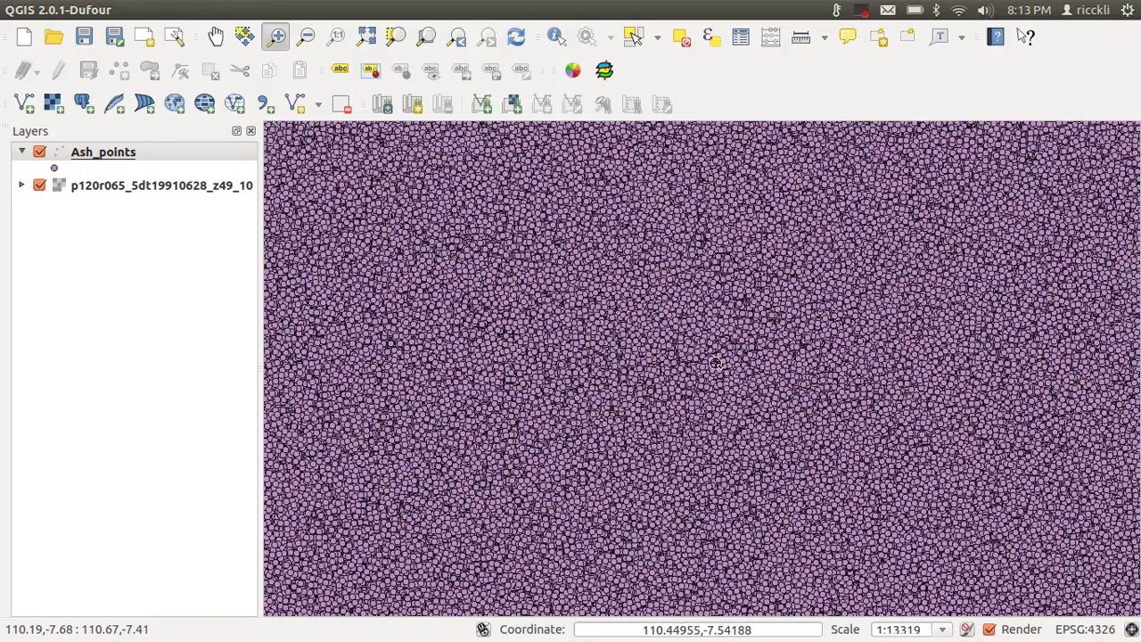
pyautogui.moveTo(570, 318); pyautogui.dragTo(638, 382)
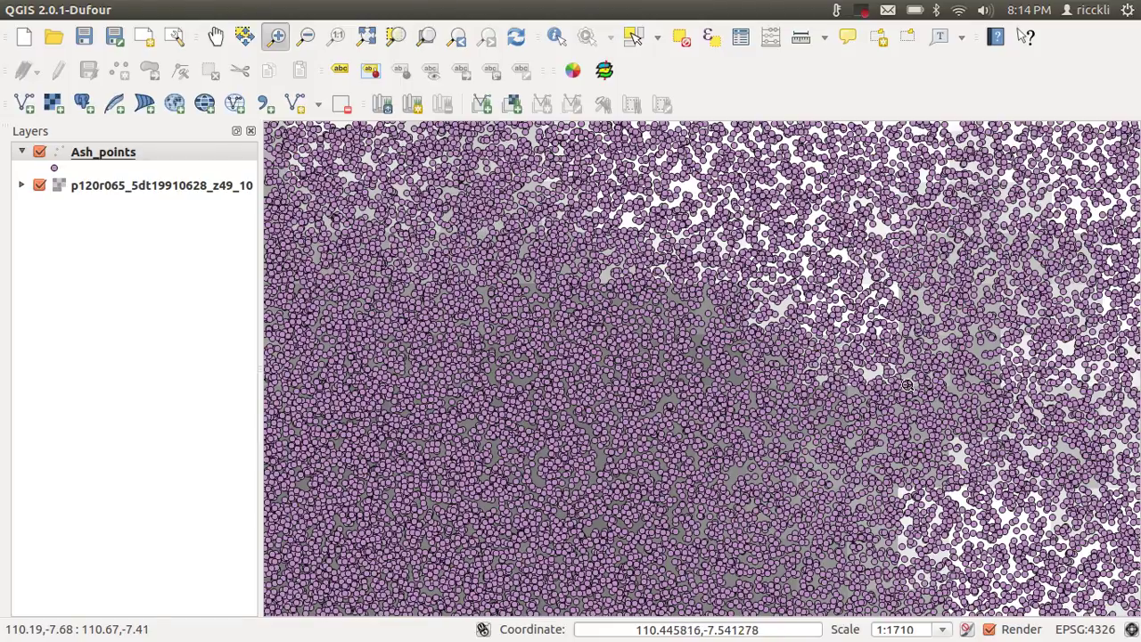
pyautogui.moveTo(826, 374); pyautogui.dragTo(1038, 528)
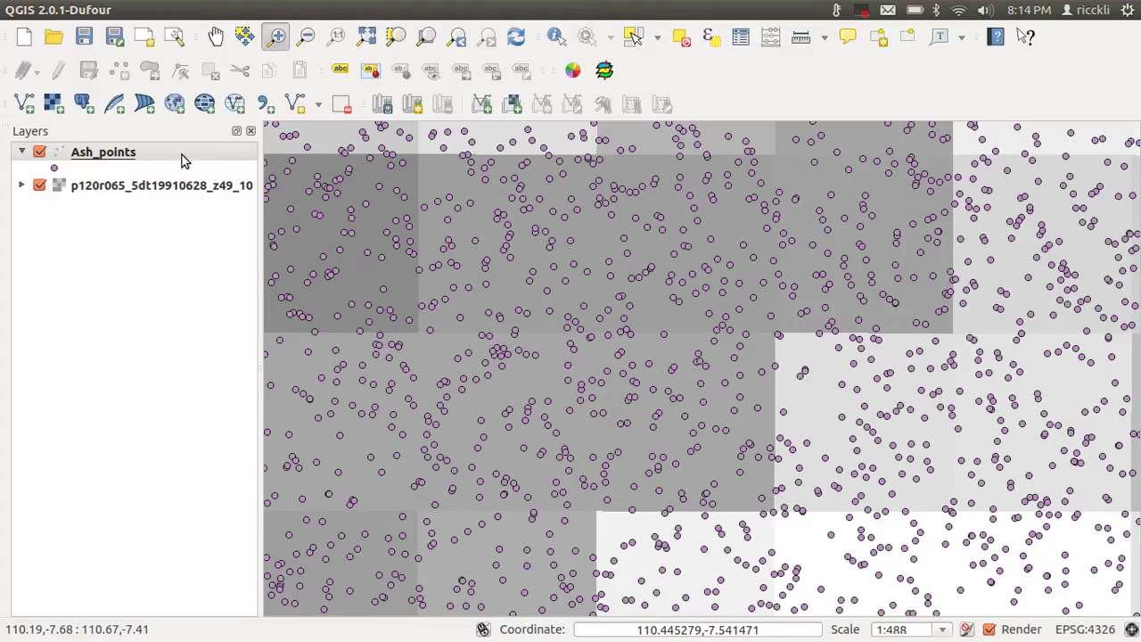
pyautogui.moveTo(264, 12)
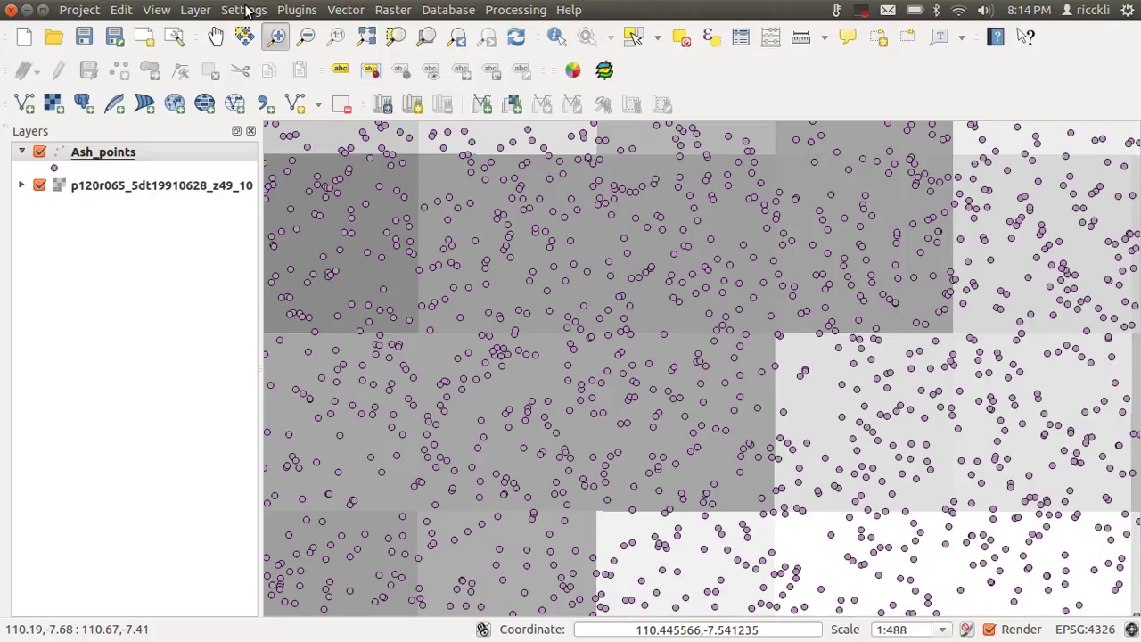
pyautogui.click(300, 10)
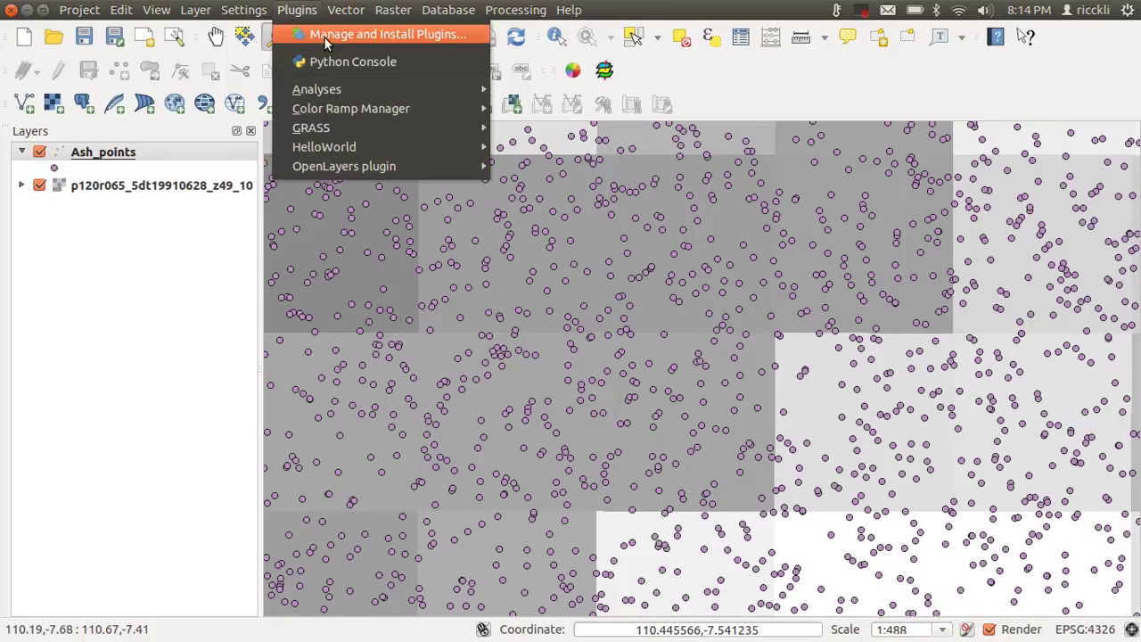
pyautogui.click(325, 36)
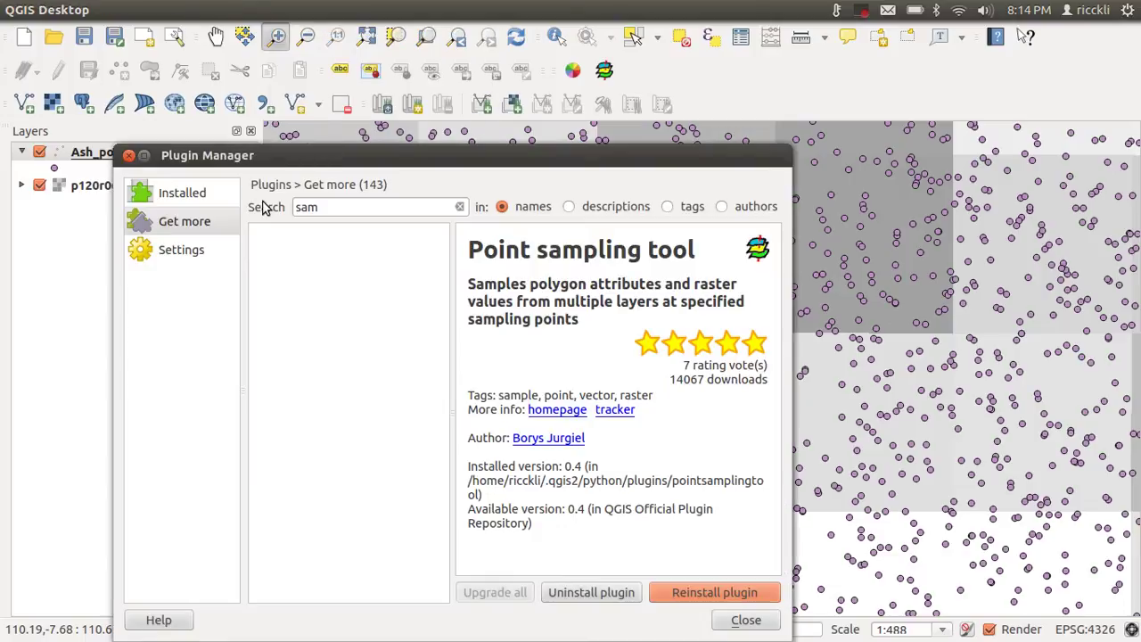
pyautogui.click(191, 221)
pyautogui.doubleClick(415, 206)
pyautogui.write('he')
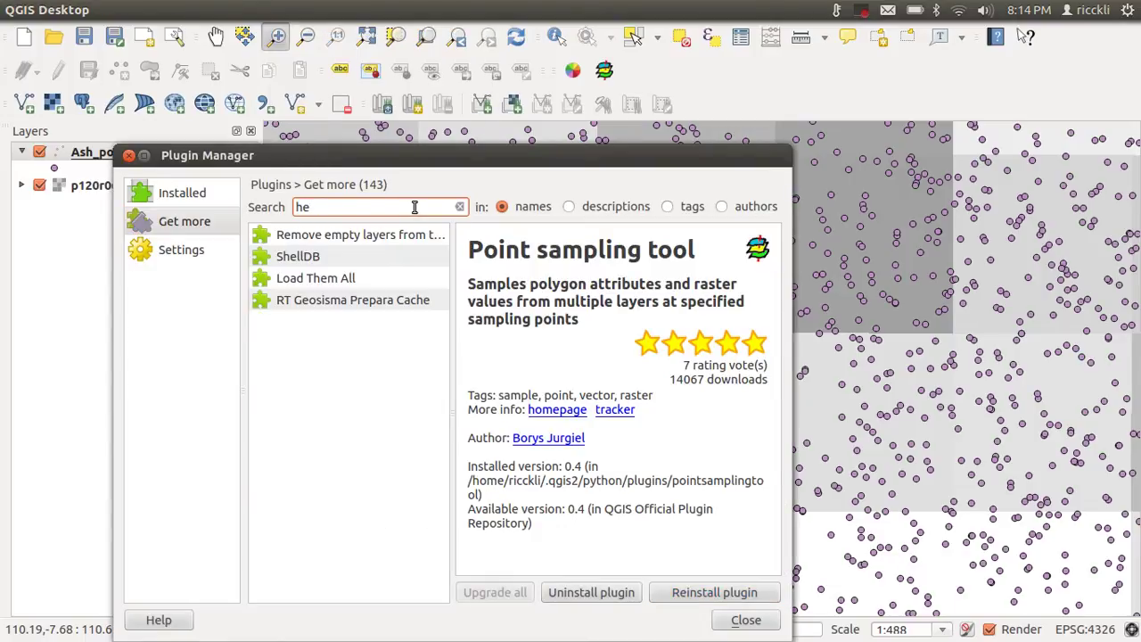
pyautogui.write('at')
pyautogui.press('BackSpace')
pyautogui.press('BackSpace')
pyautogui.press('BackSpace')
pyautogui.click(177, 192)
pyautogui.click(314, 207)
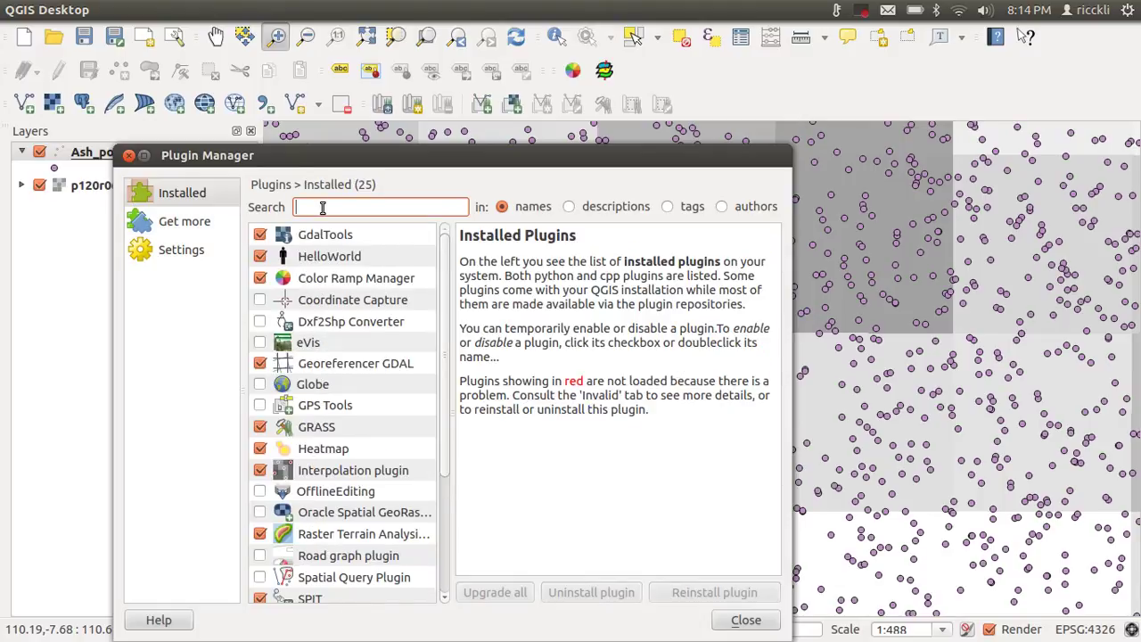
pyautogui.write('heat')
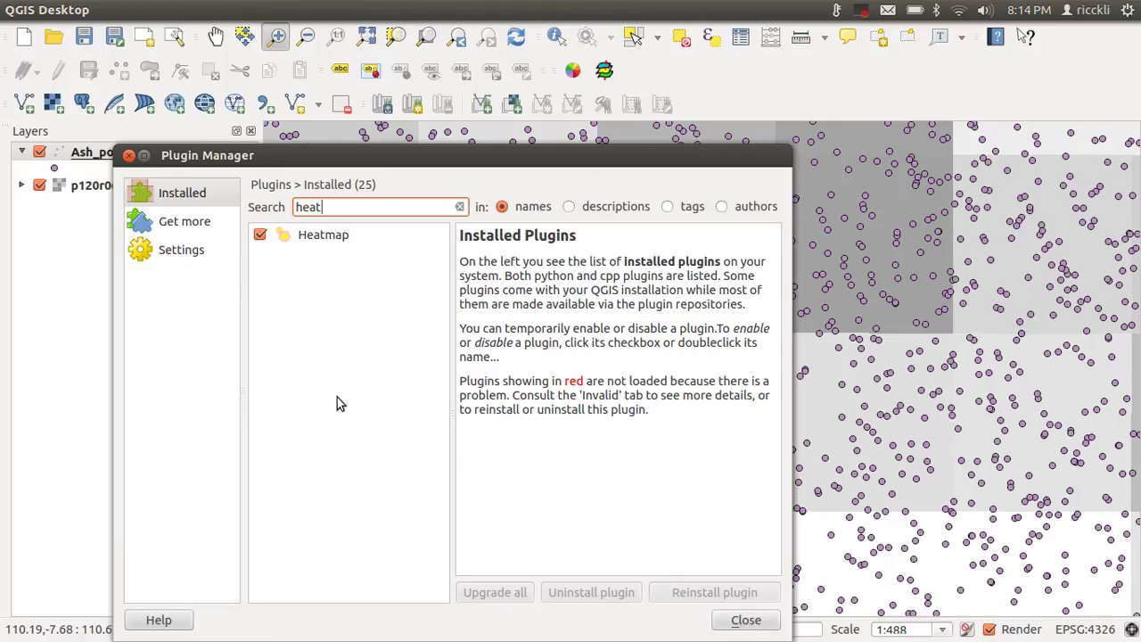
pyautogui.click(727, 621)
# - Open the Raster Heatmap tool and set Ash_points as the input point layer
pyautogui.click(401, 9)
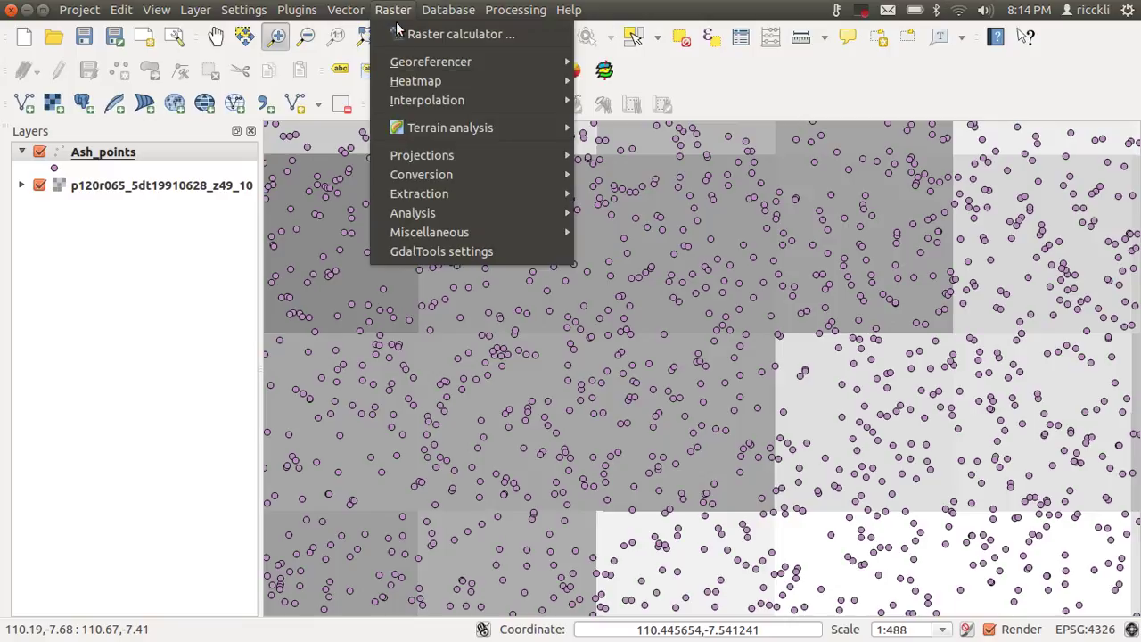
pyautogui.moveTo(488, 80)
pyautogui.click(657, 89)
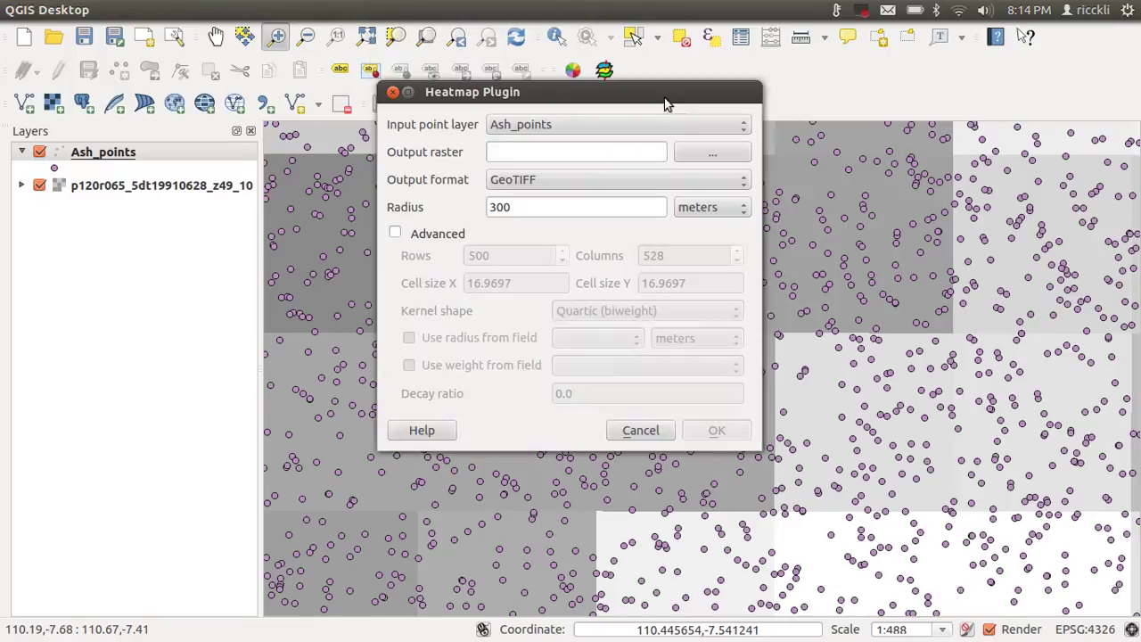
pyautogui.moveTo(581, 100); pyautogui.dragTo(518, 161)
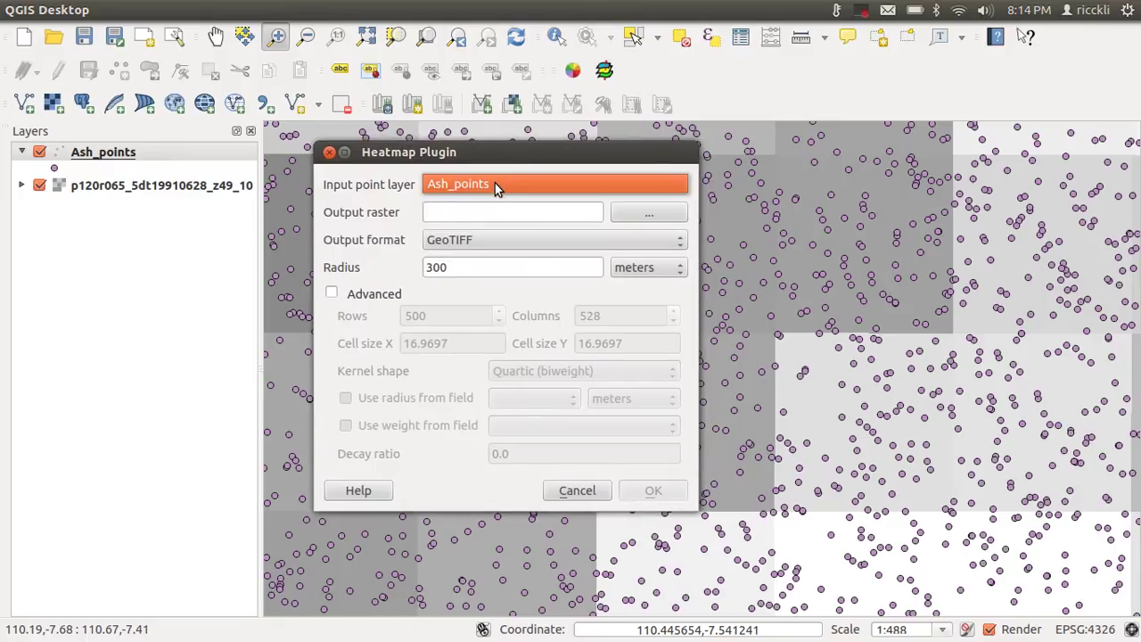
pyautogui.click(495, 182)
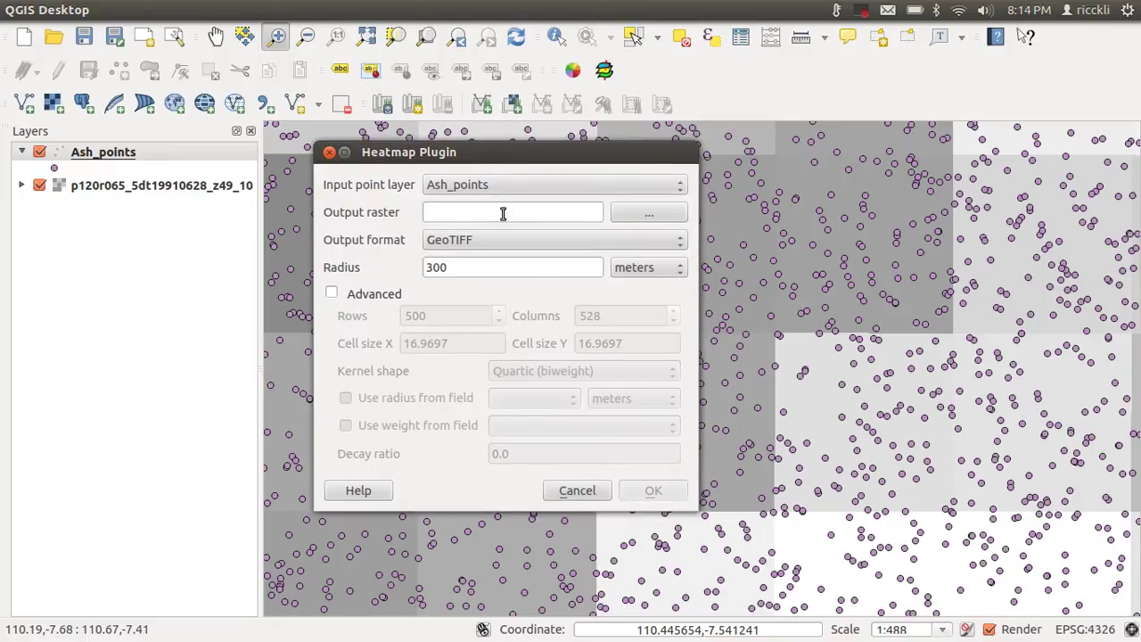
# - Set the output raster to heatmap_1km.tif in GeoTIFF format, then select the 300 radius value
pyautogui.click(502, 214)
pyautogui.click(634, 220)
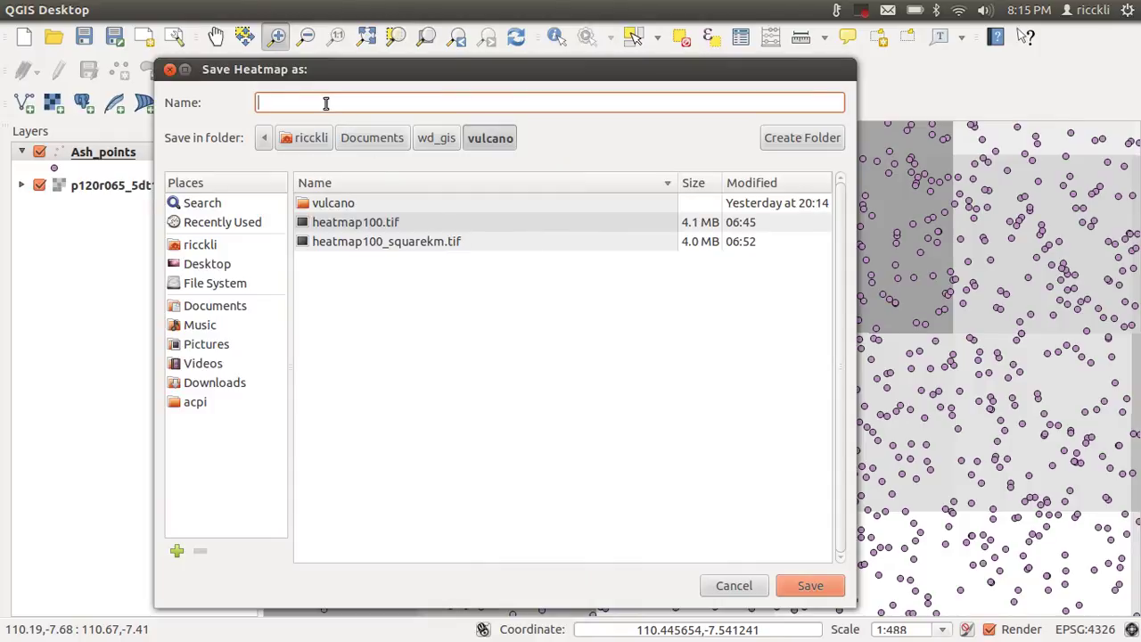
pyautogui.write('hea')
pyautogui.press('BackSpace')
pyautogui.press('BackSpace')
pyautogui.click(807, 587)
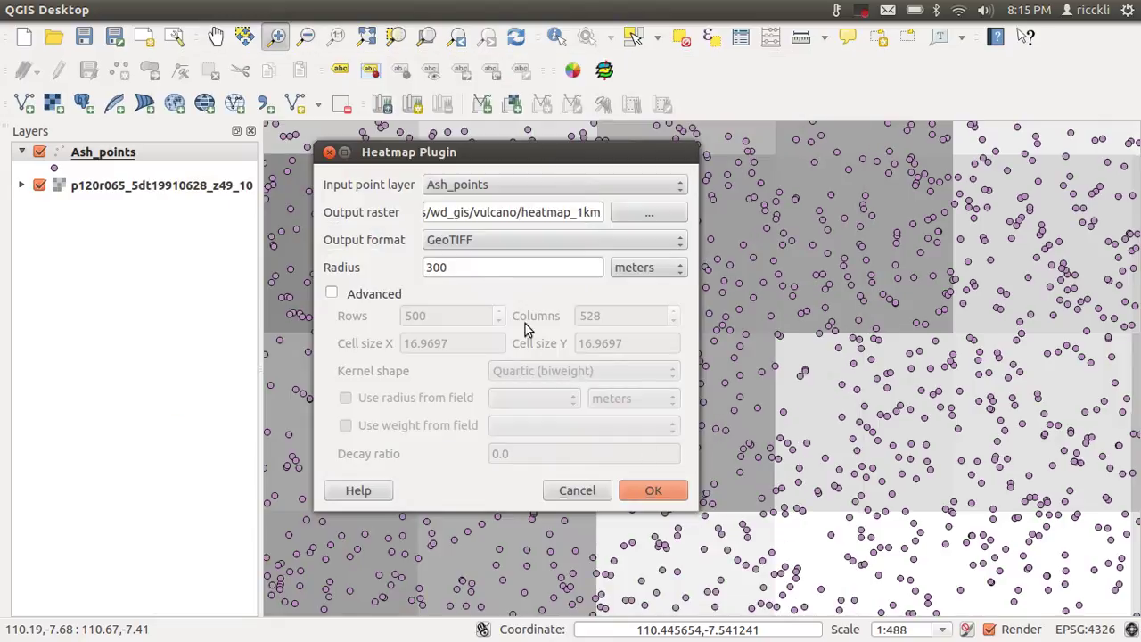
pyautogui.click(592, 212)
pyautogui.write('.tif')
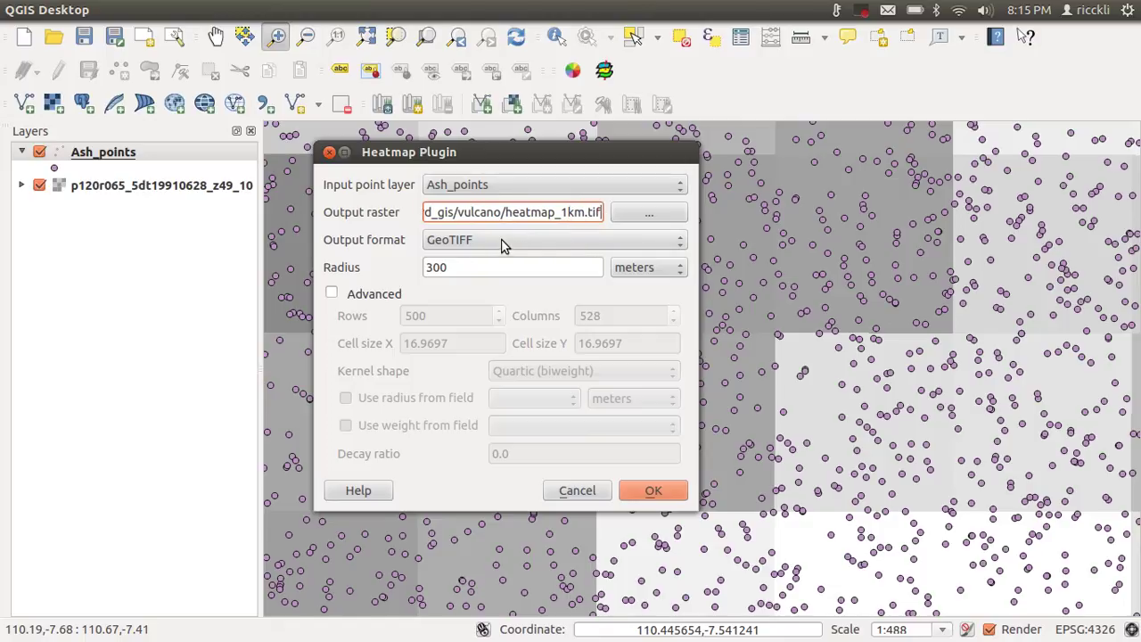
pyautogui.click(497, 251)
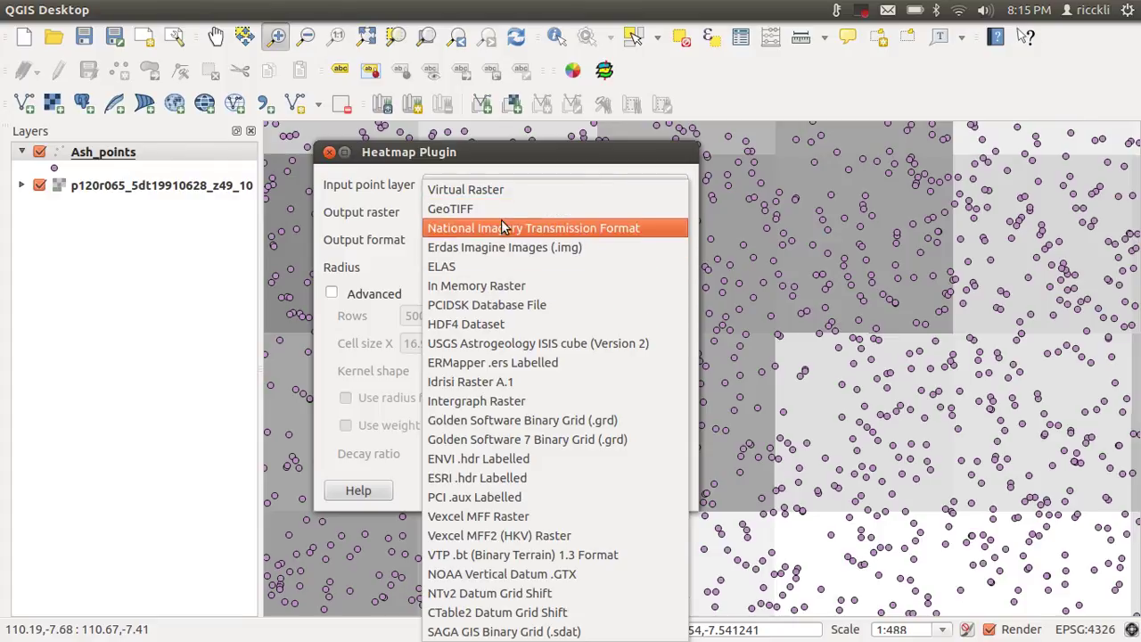
pyautogui.click(482, 160)
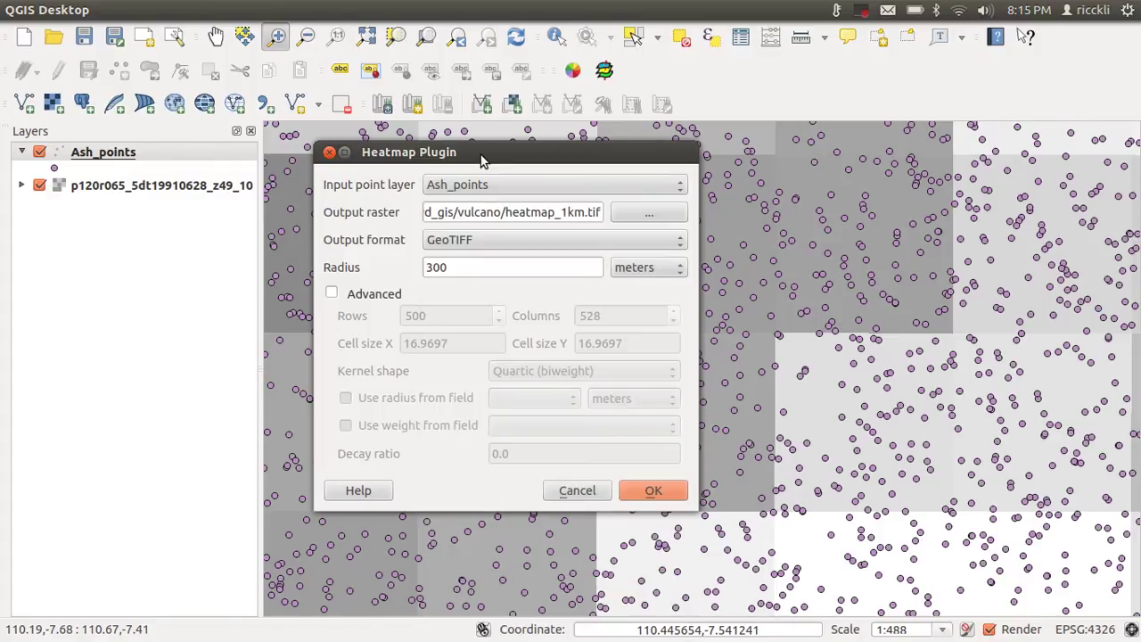
pyautogui.doubleClick(493, 267)
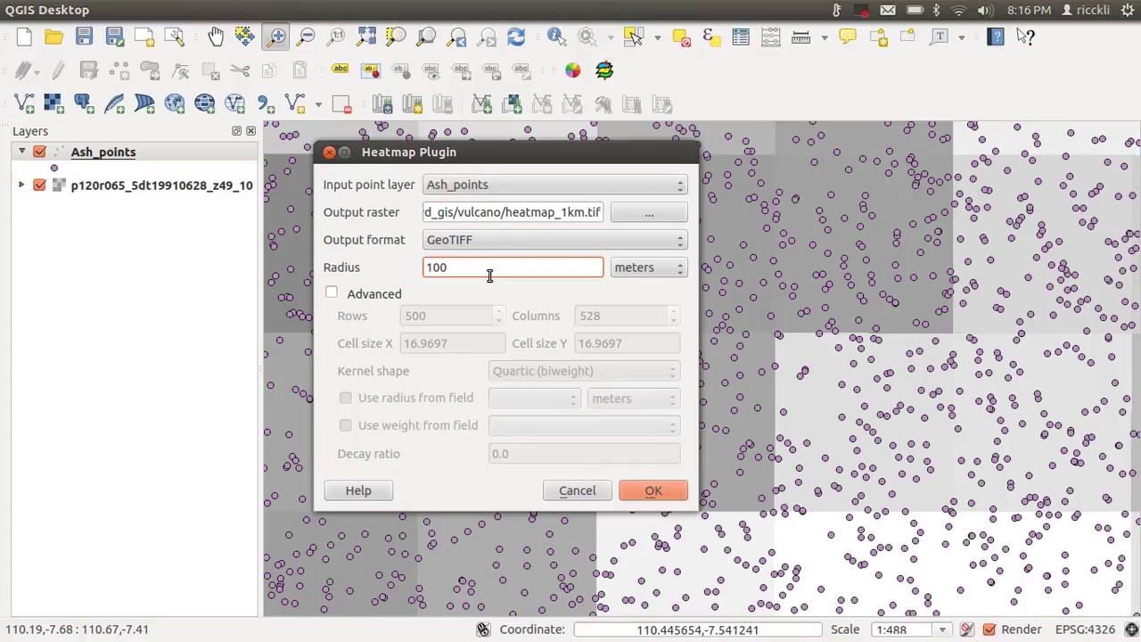
# - Replace the heatmap radius value with 564 meters
pyautogui.press('BackSpace')
pyautogui.press('BackSpace')
pyautogui.press('BackSpace')
pyautogui.write('564')
# - Enable Advanced options and set Rows to 1000, giving 1054 columns, keeping the Quartic (biweight) kernel
pyautogui.click(369, 294)
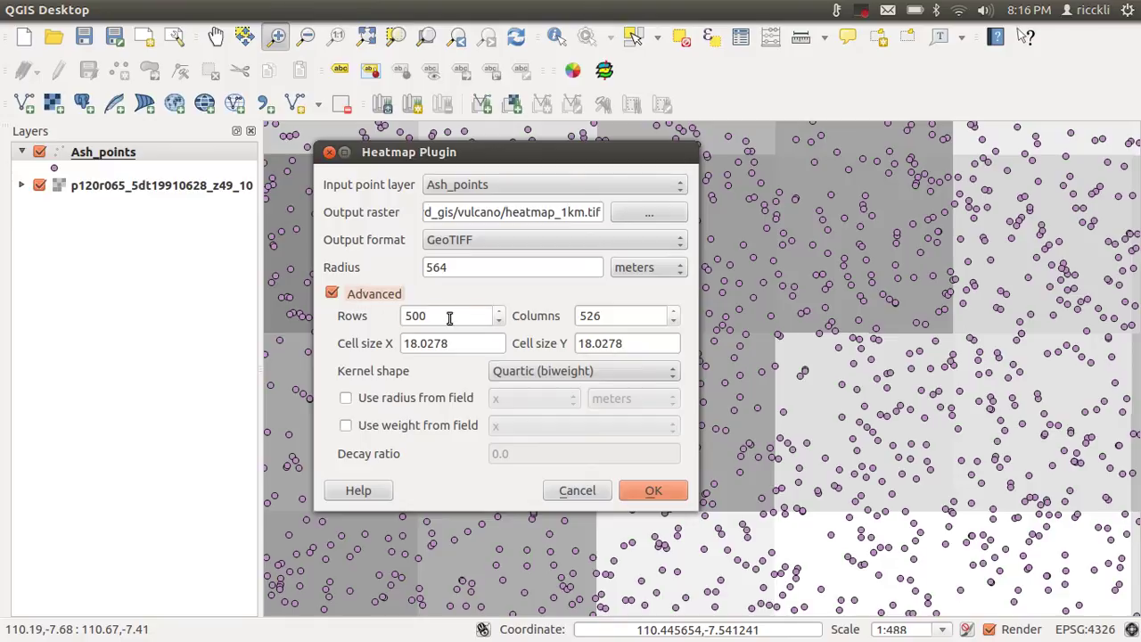
pyautogui.doubleClick(449, 316)
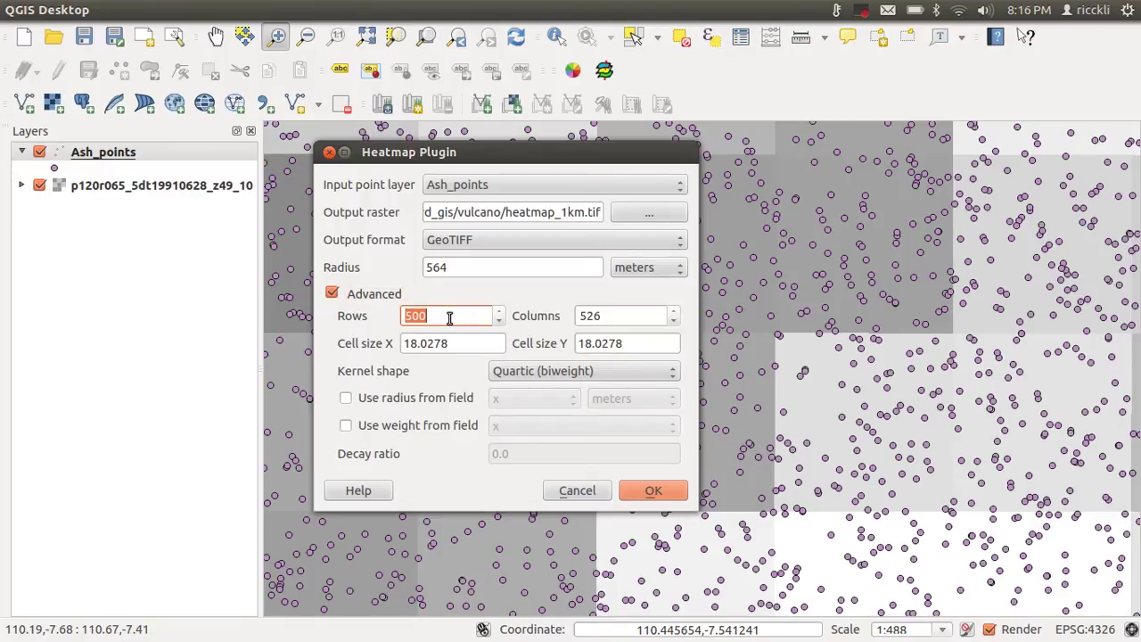
pyautogui.write('1000')
pyautogui.press('Tab')
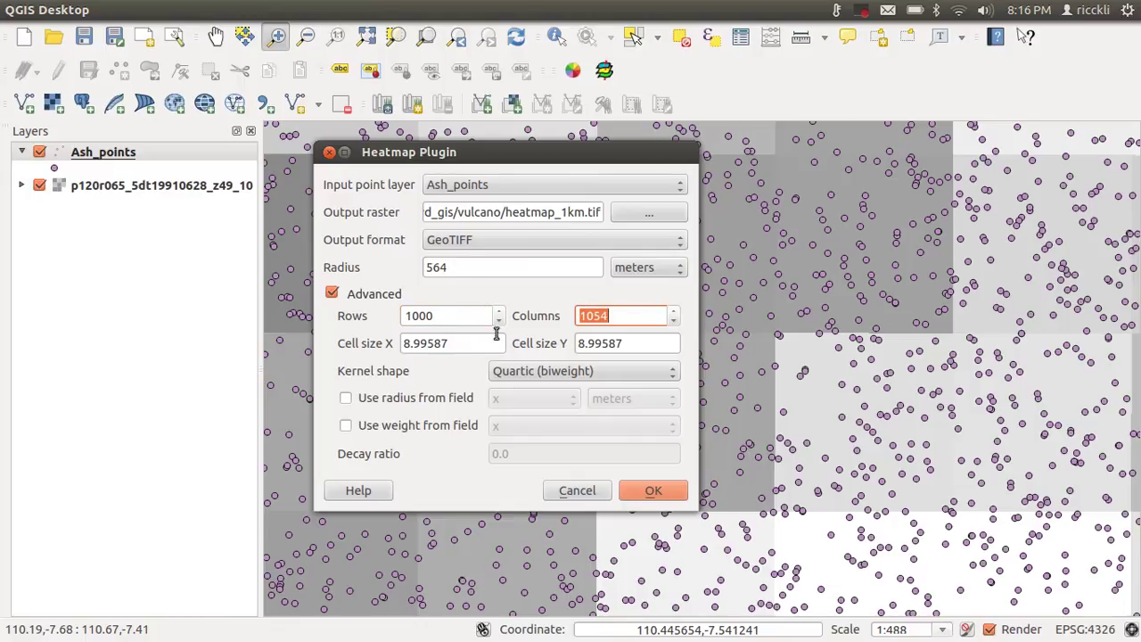
pyautogui.click(459, 319)
pyautogui.click(616, 318)
pyautogui.click(514, 374)
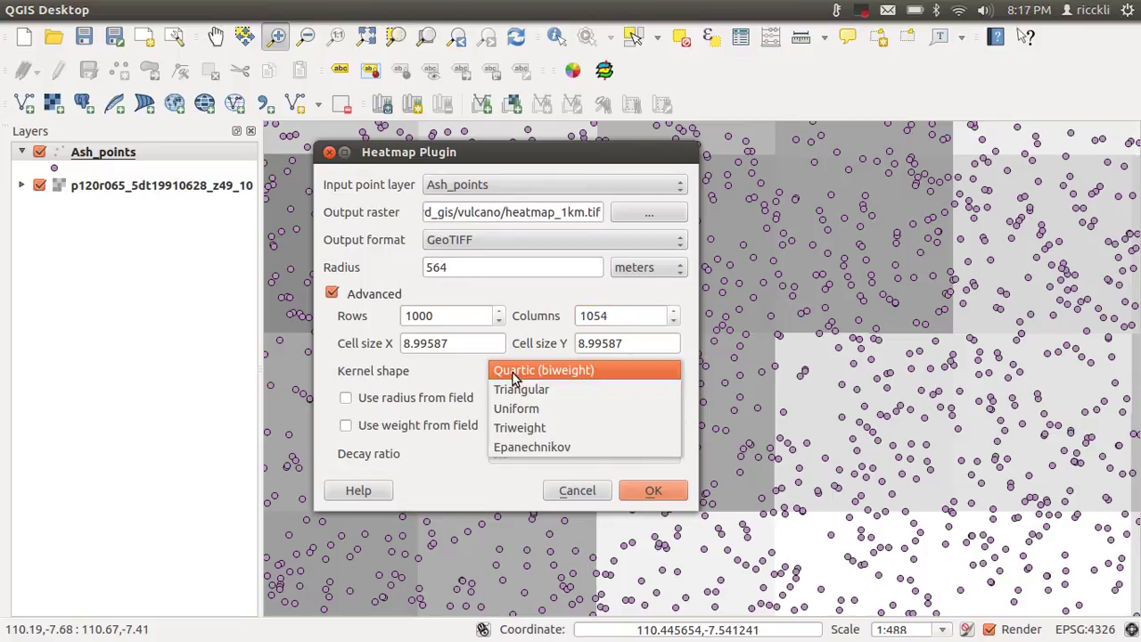
pyautogui.click(453, 374)
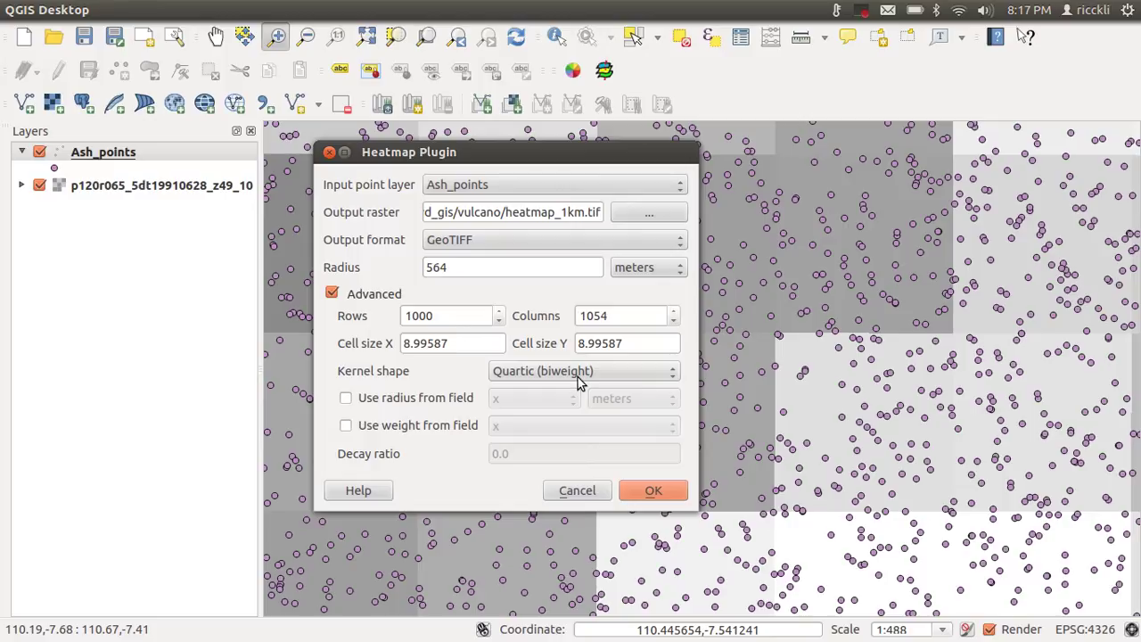
# - Keep the Quartic (biweight) kernel, start creating the heatmap, and launch Firefox while it processes
pyautogui.click(578, 377)
pyautogui.click(575, 372)
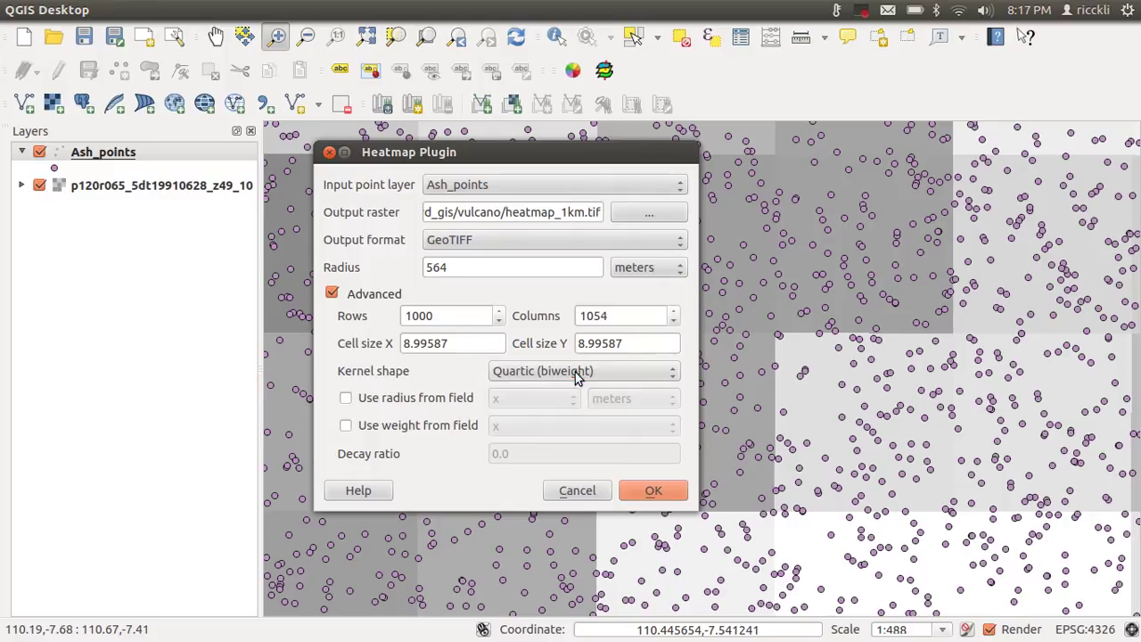
pyautogui.click(638, 492)
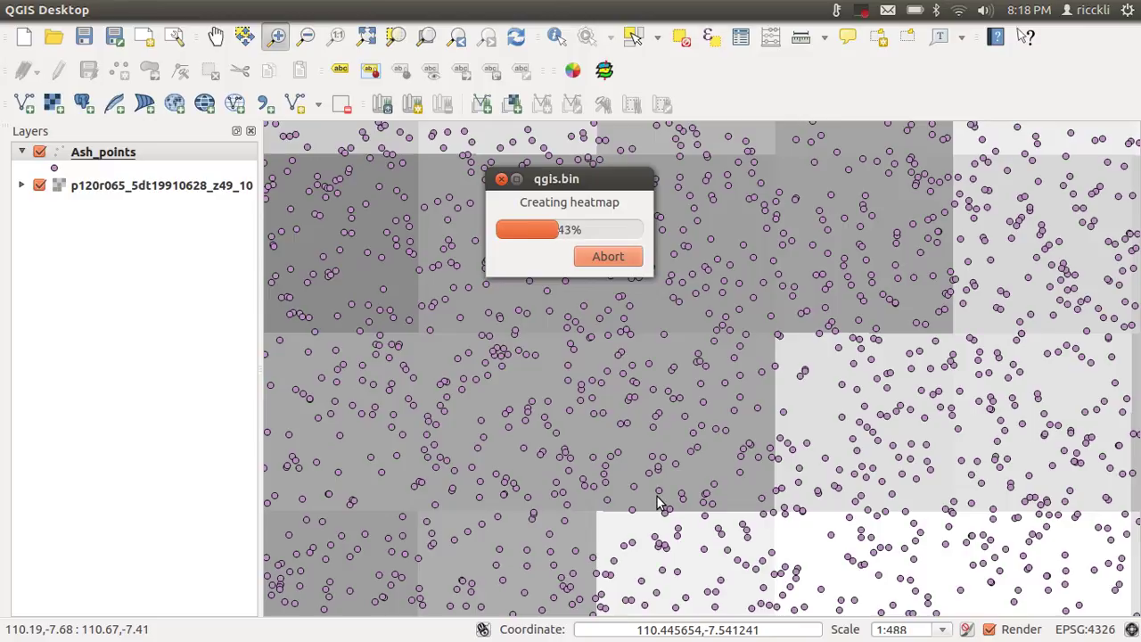
pyautogui.click(9, 144)
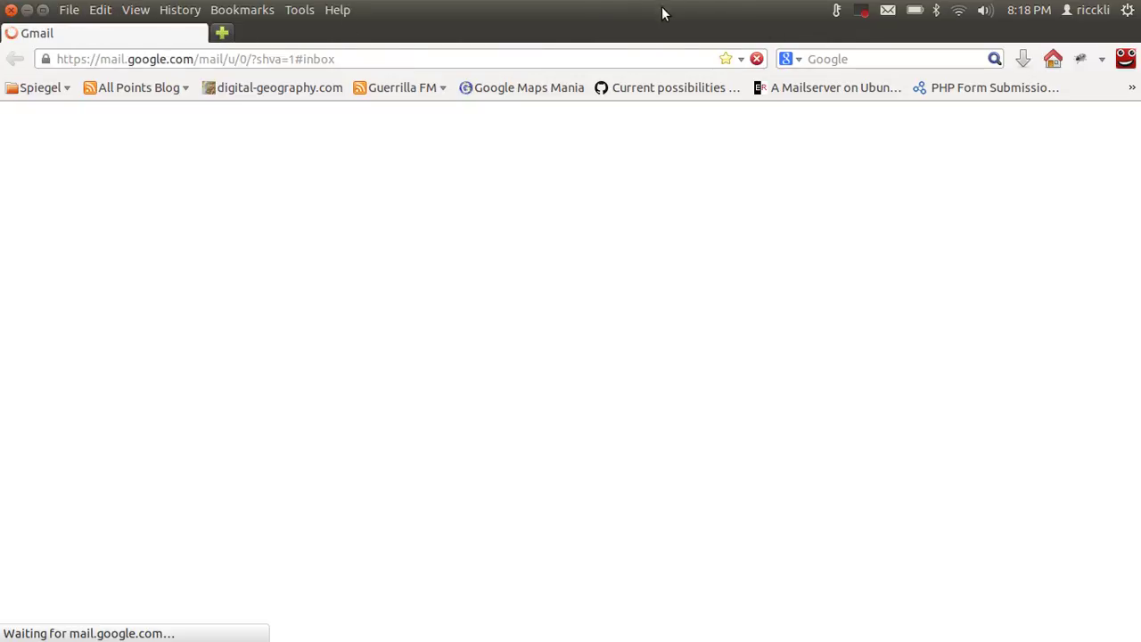
# - In a new tab, search Google for 'kernel biweiht'
pyautogui.click(219, 34)
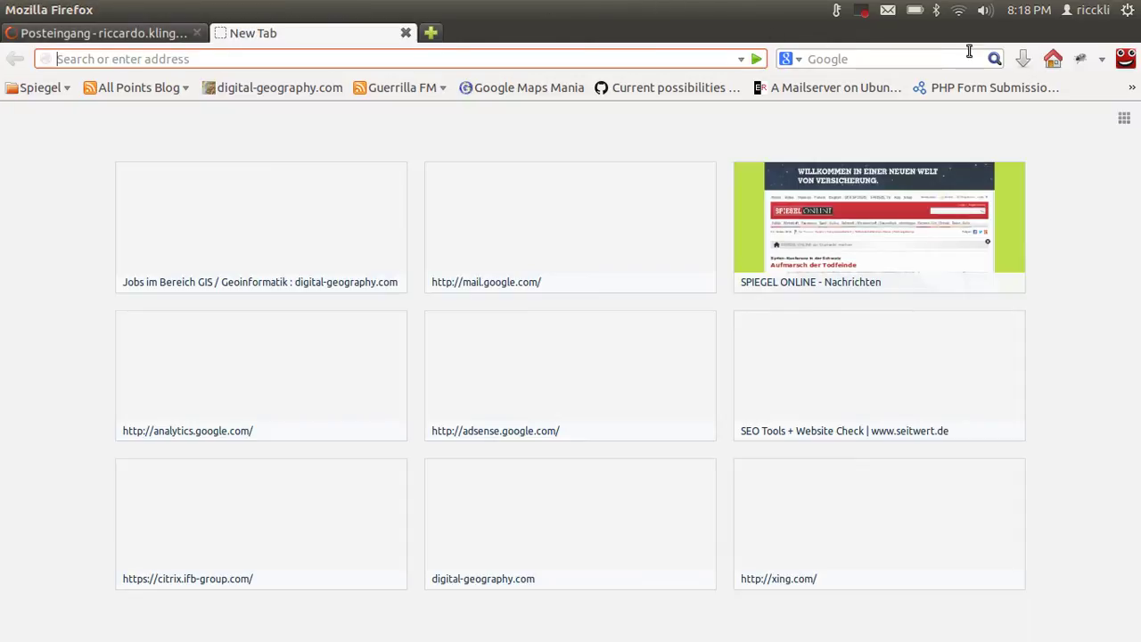
pyautogui.click(921, 58)
pyautogui.write('kernel biweiht')
pyautogui.press('Return')
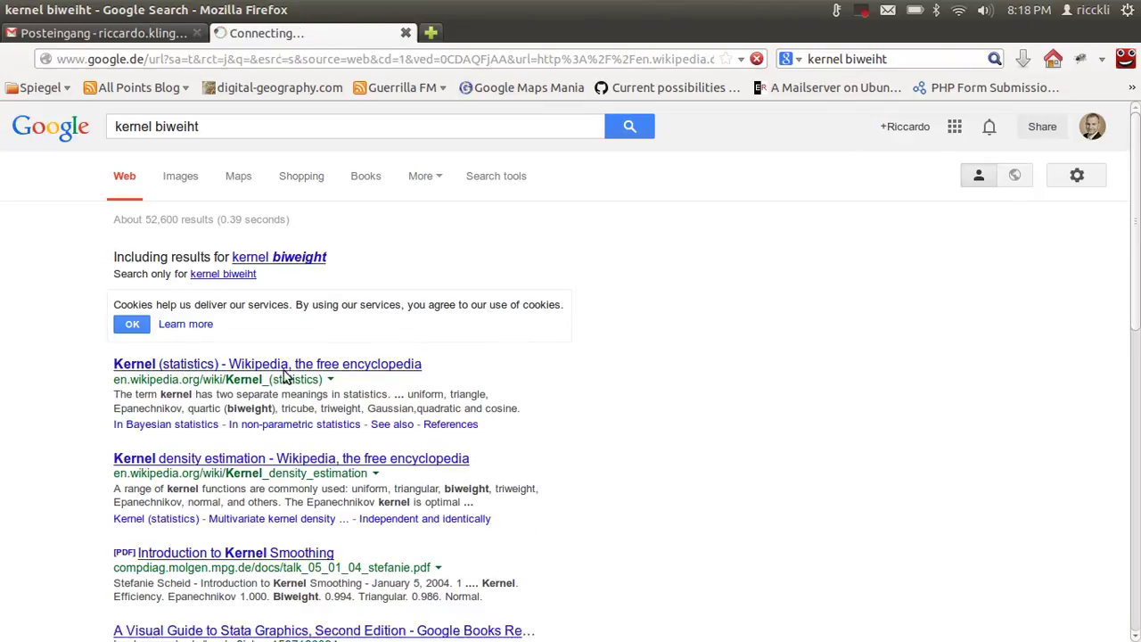
# - Open Wikipedia's Kernel (statistics) article and scroll to the chart comparing all kernel shapes
pyautogui.click(323, 365)
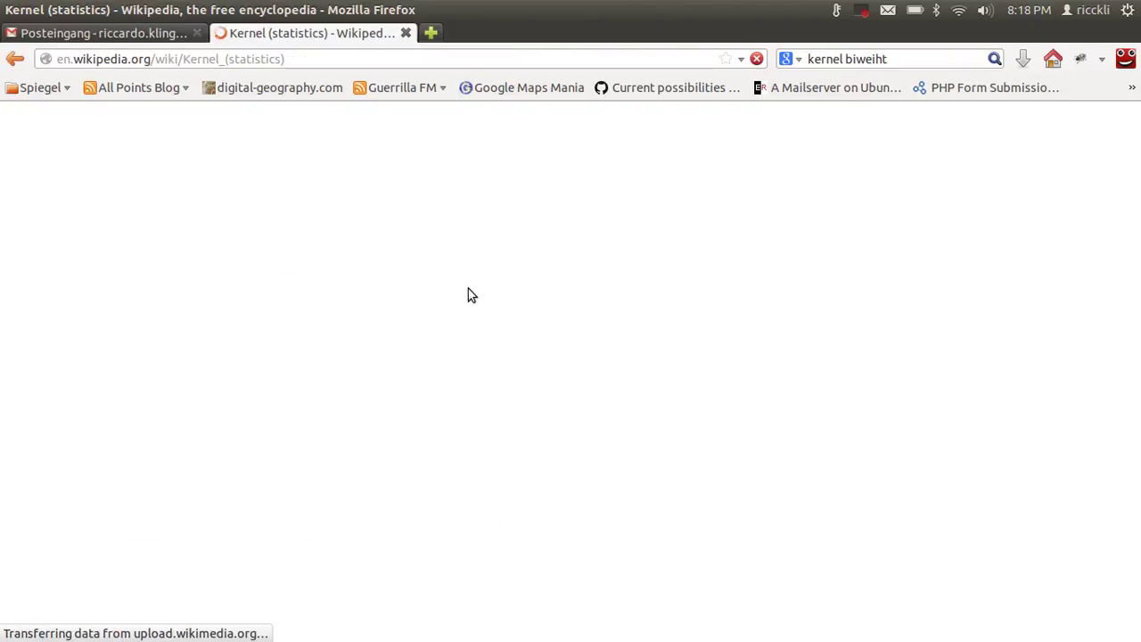
pyautogui.scroll(-20, 645, 362)
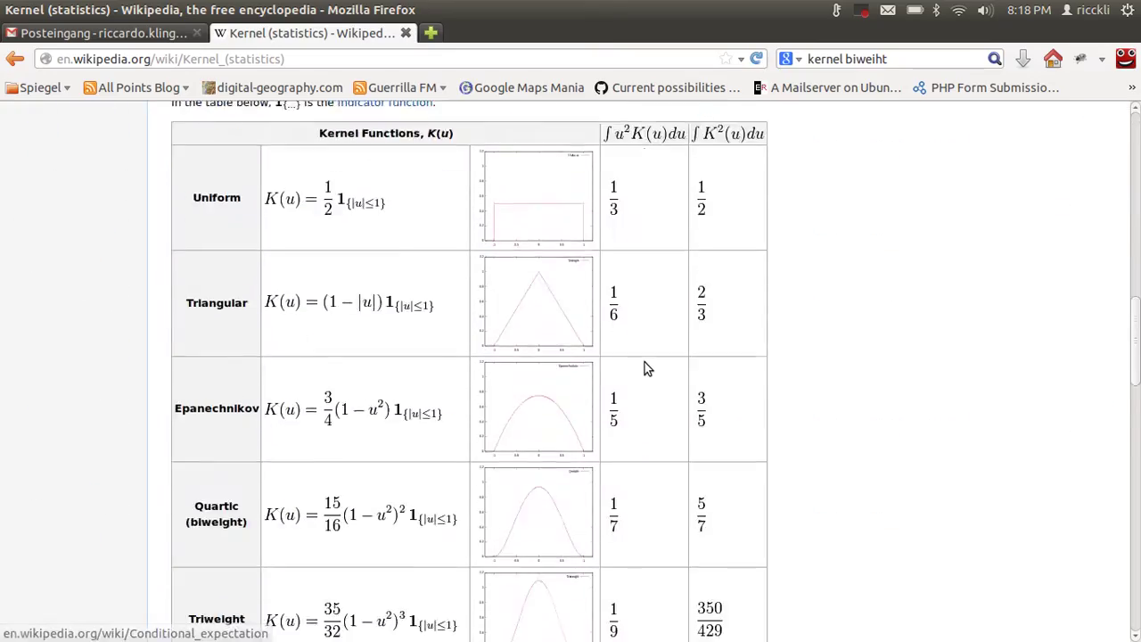
pyautogui.scroll(-3, 683, 365)
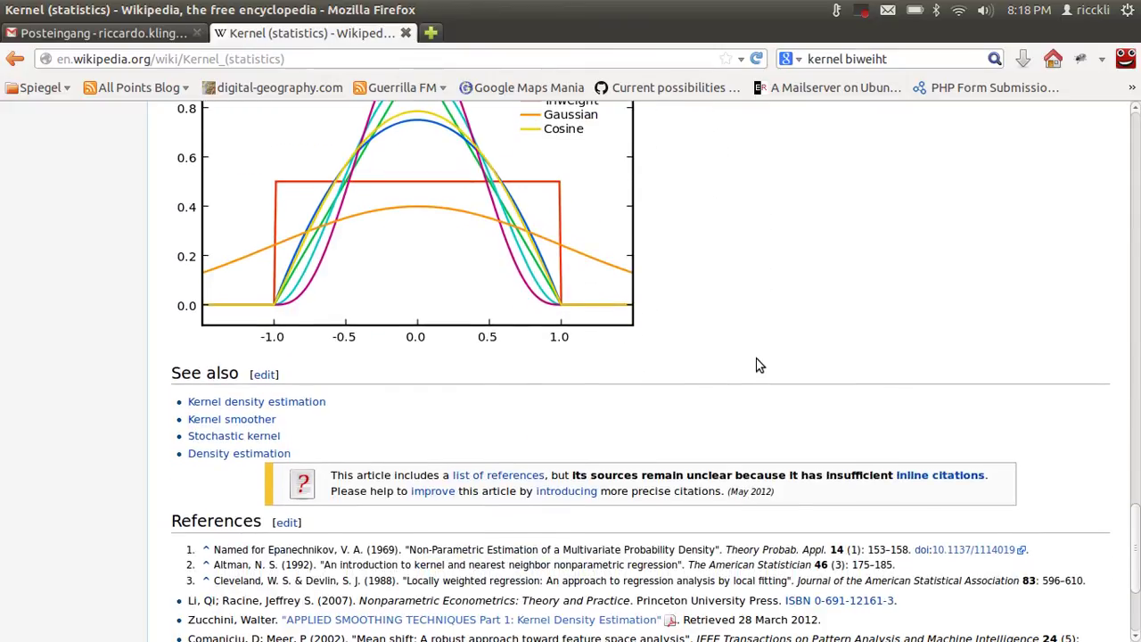
pyautogui.scroll(4, 757, 365)
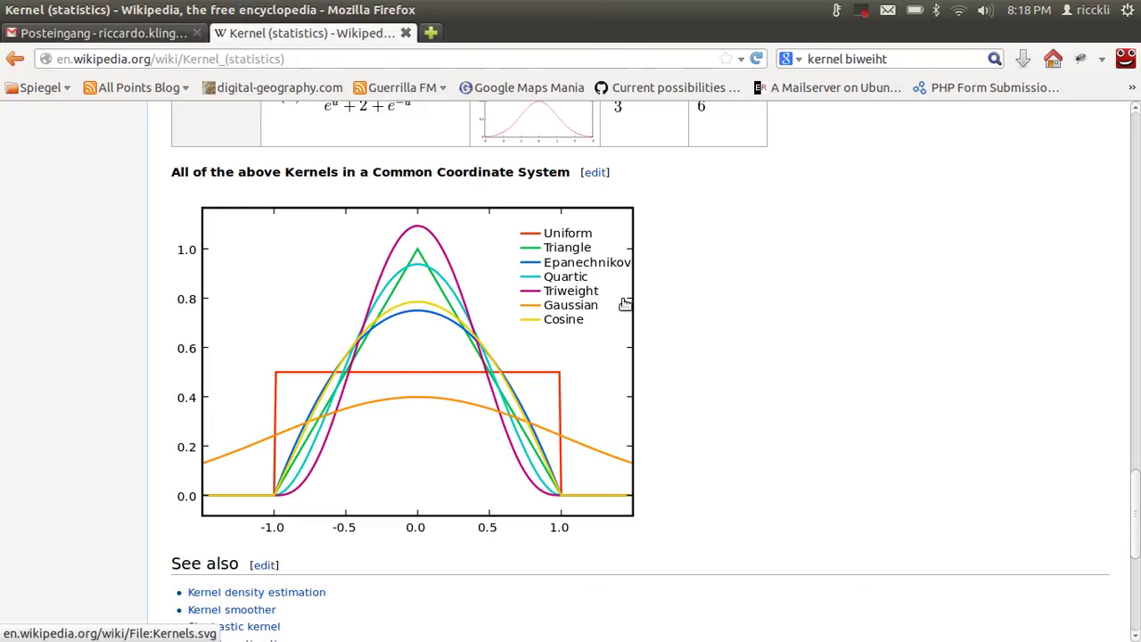
pyautogui.scroll(15, 691, 329)
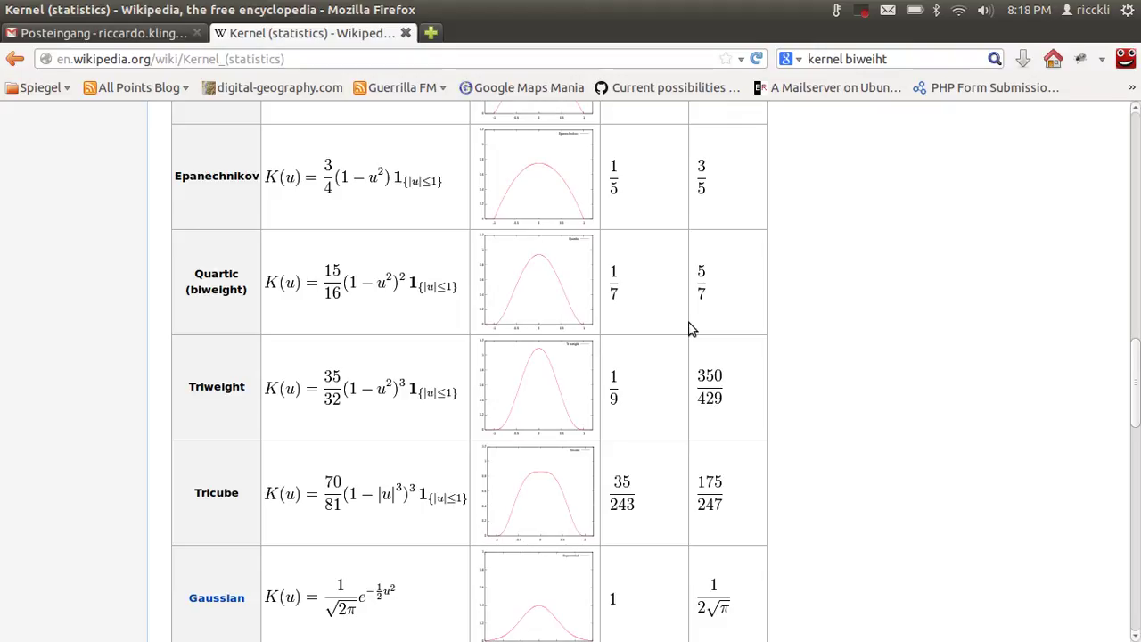
pyautogui.scroll(1, 691, 329)
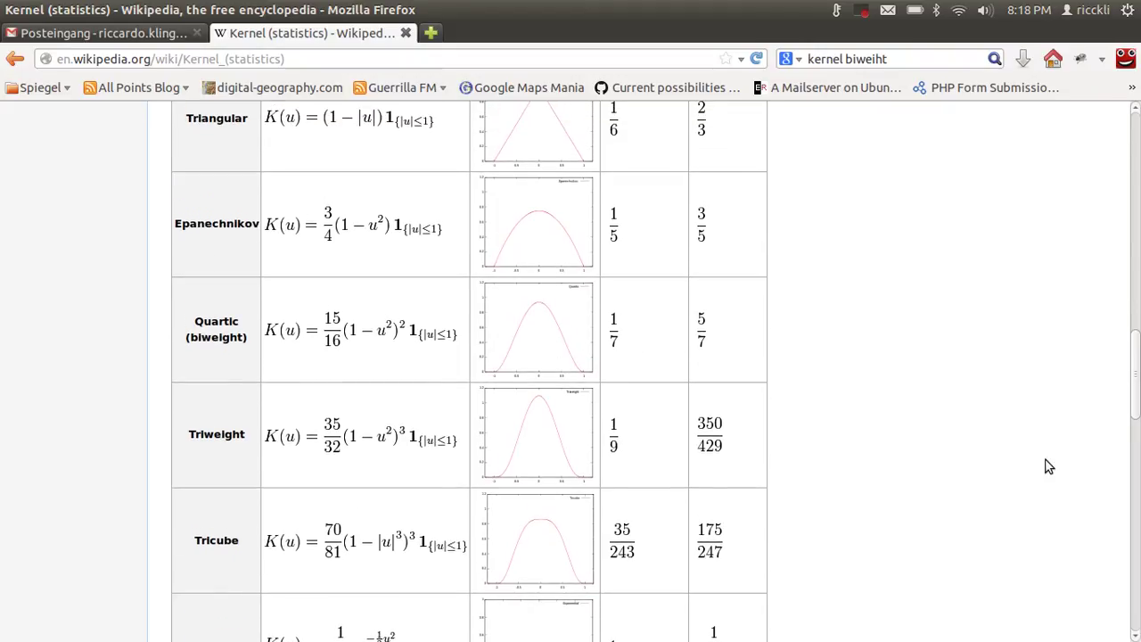
pyautogui.scroll(-15, 1049, 466)
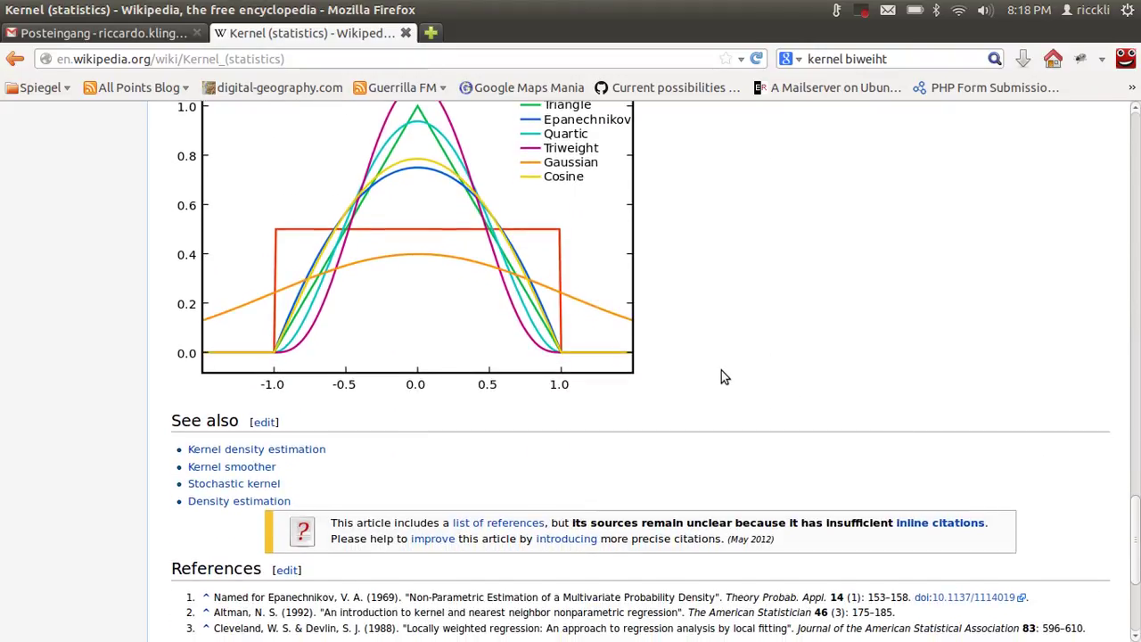
pyautogui.scroll(1, 713, 372)
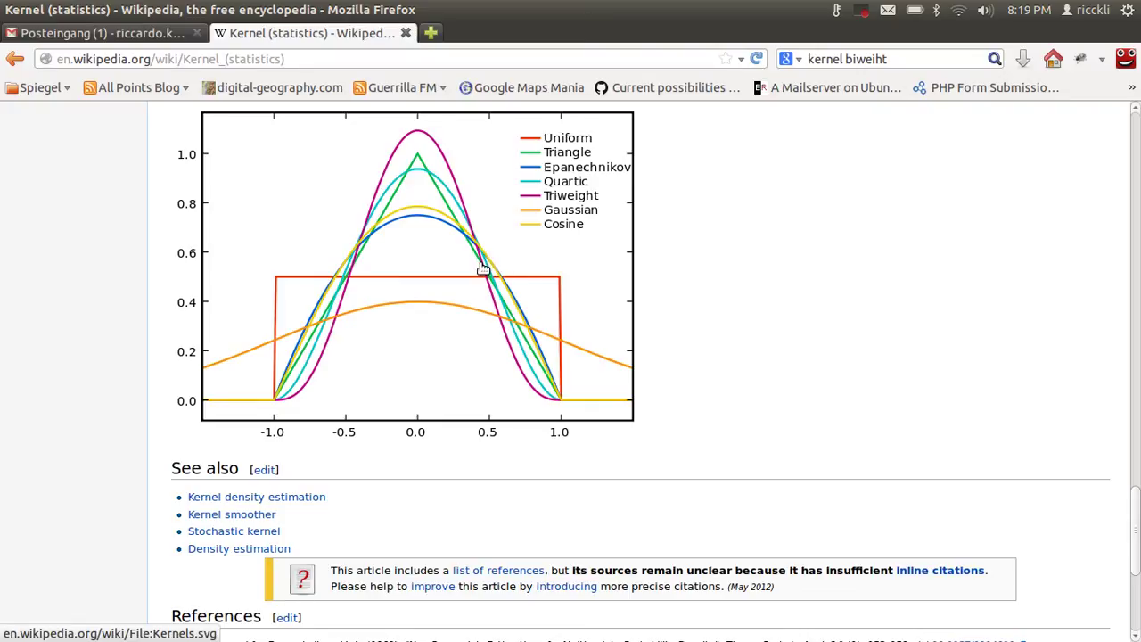
# - Back in QGIS, zoom to heatmap_1km's full extent, move Ash_points above it, and hide Ash_points
pyautogui.hotkey('alt', 'Tab')
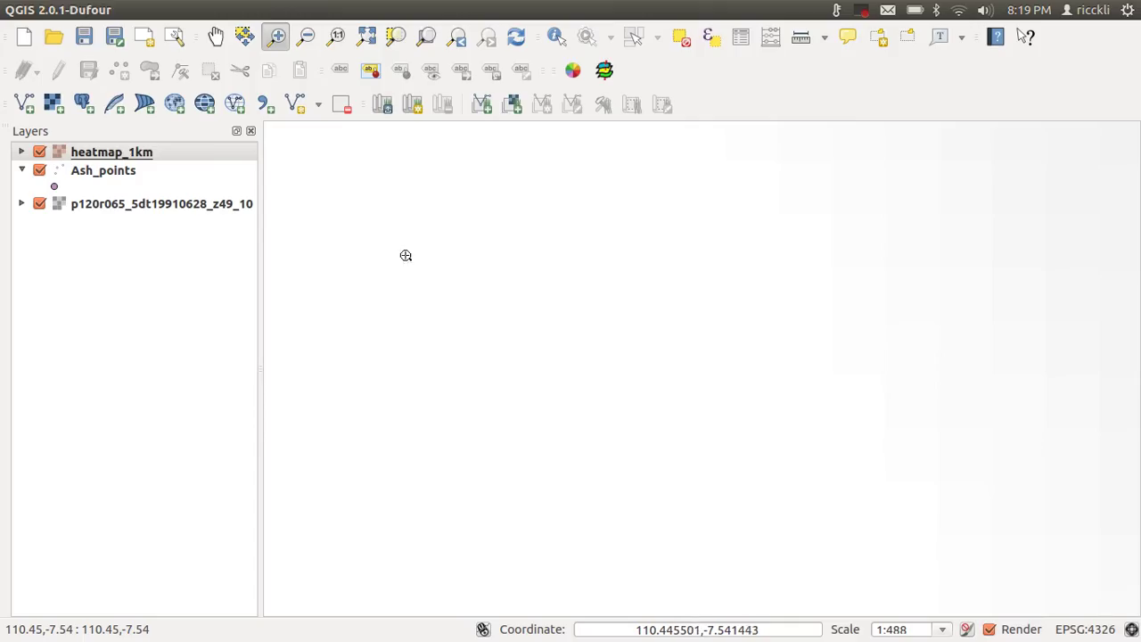
pyautogui.click(20, 152)
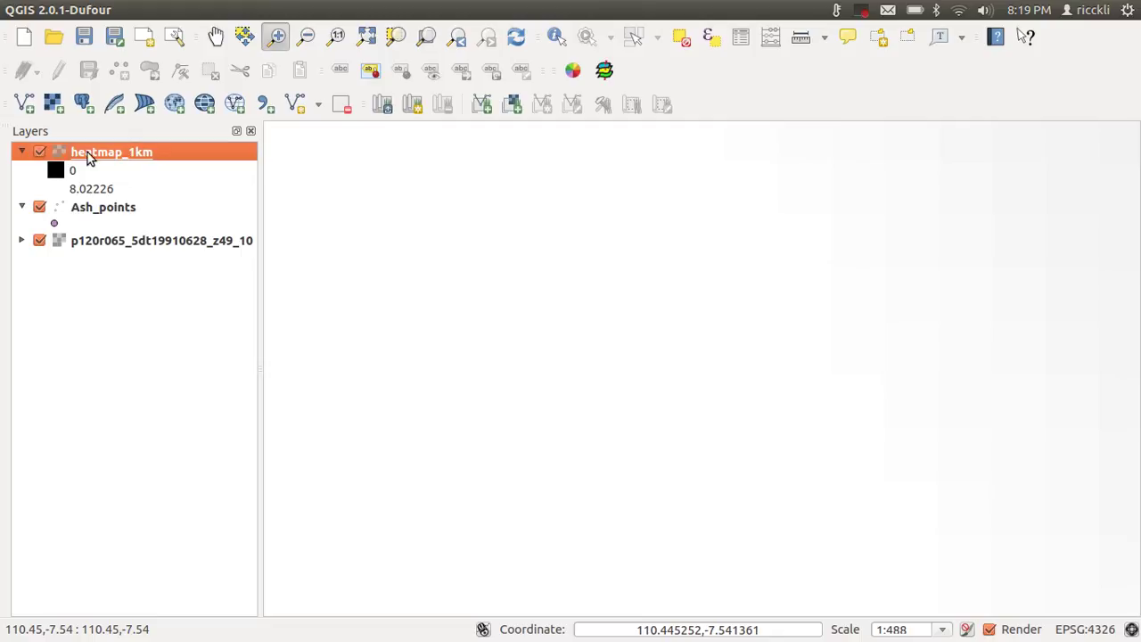
pyautogui.click(148, 160)
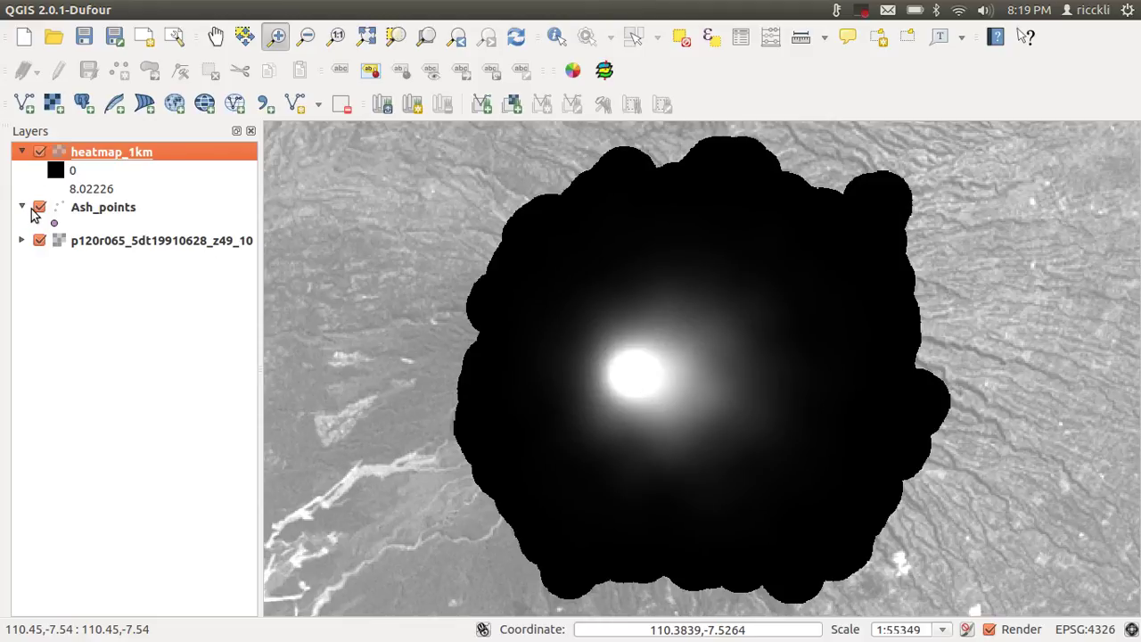
pyautogui.moveTo(87, 211); pyautogui.dragTo(85, 159)
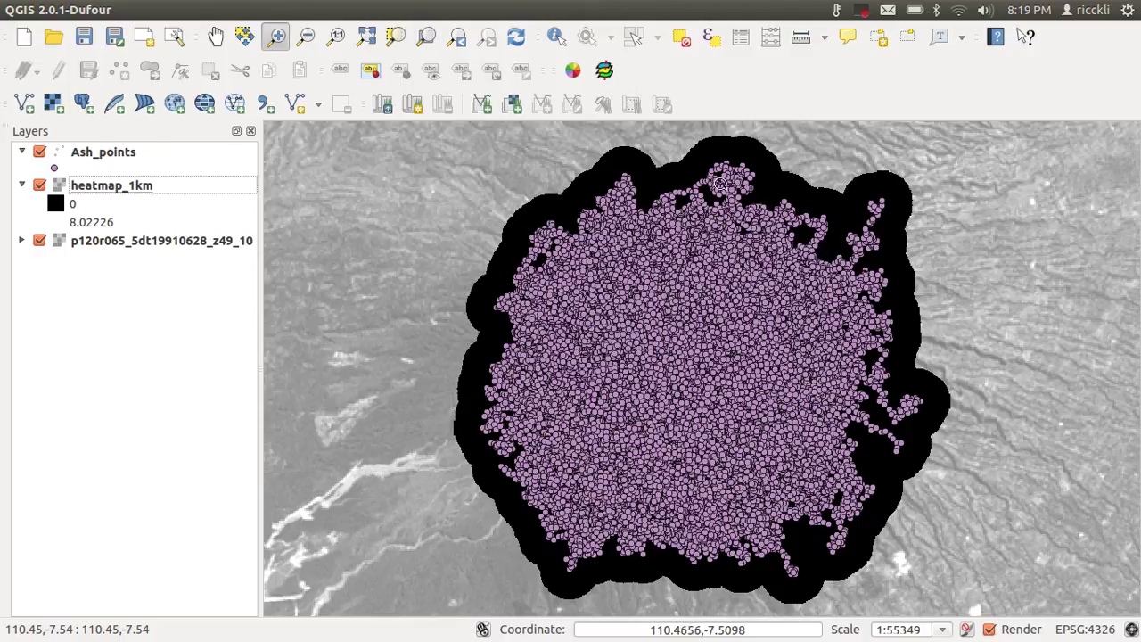
pyautogui.click(39, 152)
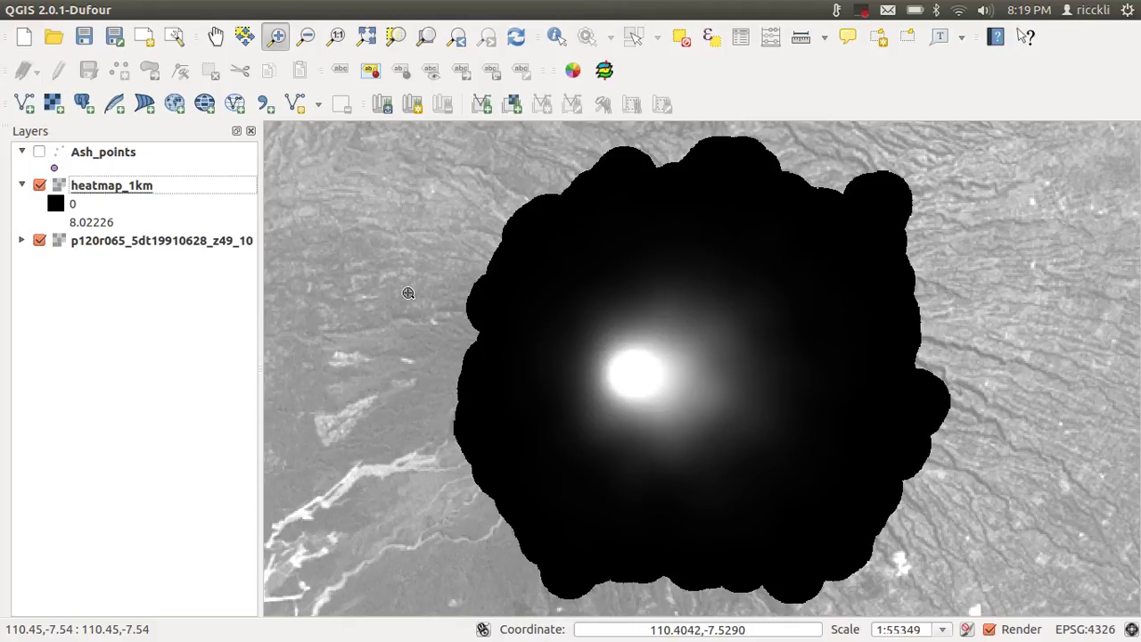
# - Open heatmap_1km's layer properties and compute its histogram of values
pyautogui.doubleClick(123, 189)
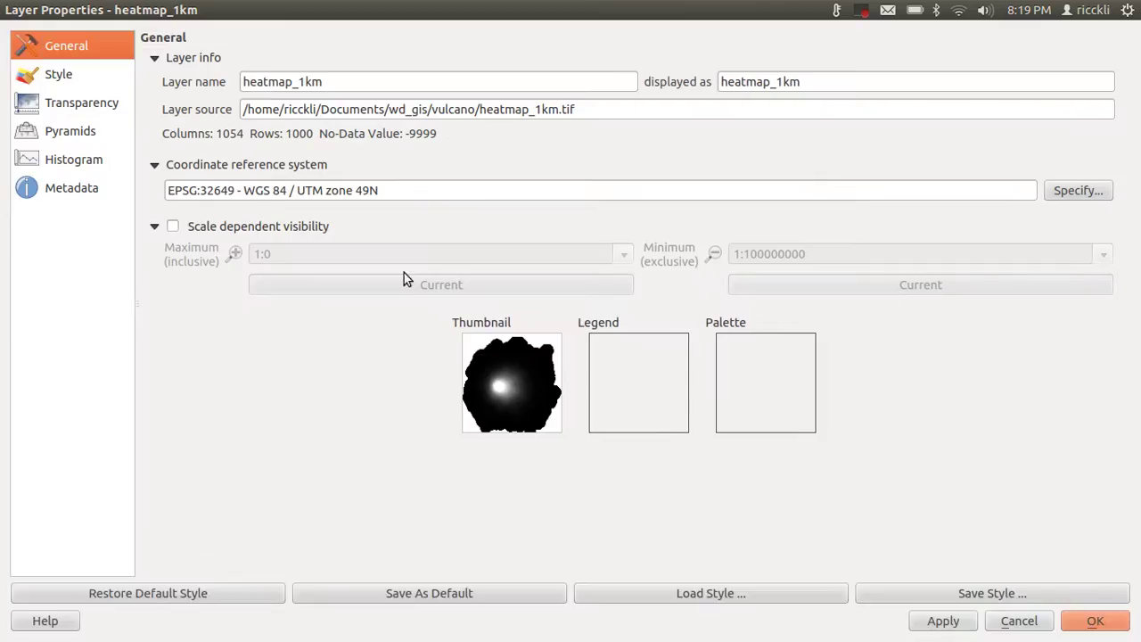
pyautogui.click(77, 169)
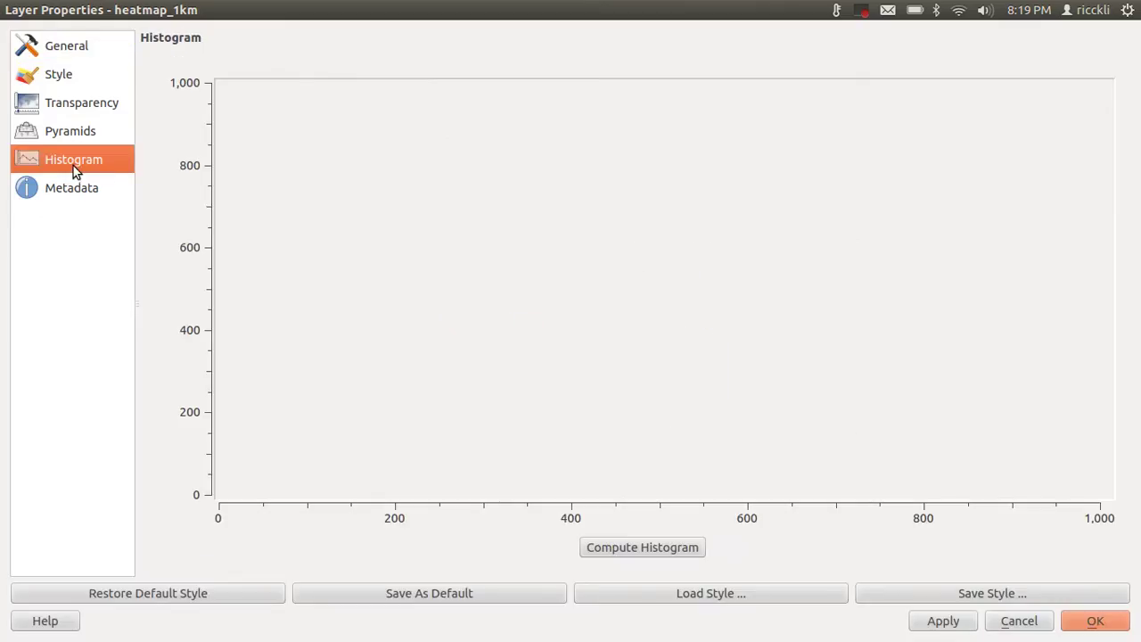
pyautogui.click(658, 547)
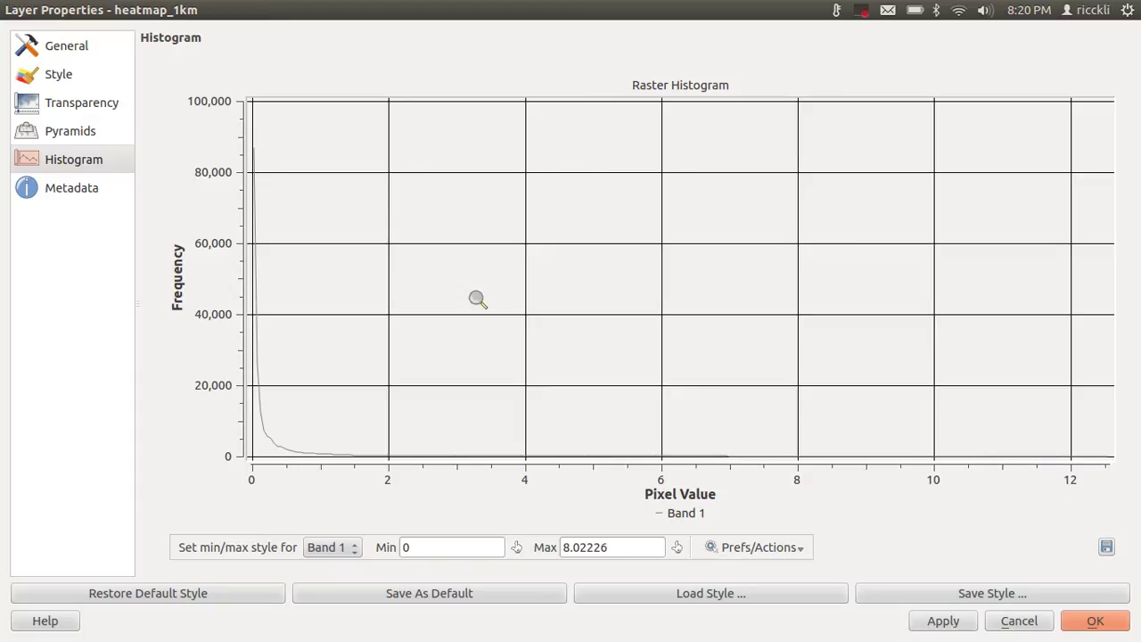
# - Style heatmap_1km as singleband pseudocolor with an uninverted YlOrRd ramp classified 0 to 13, and apply
pyautogui.click(53, 79)
pyautogui.click(322, 94)
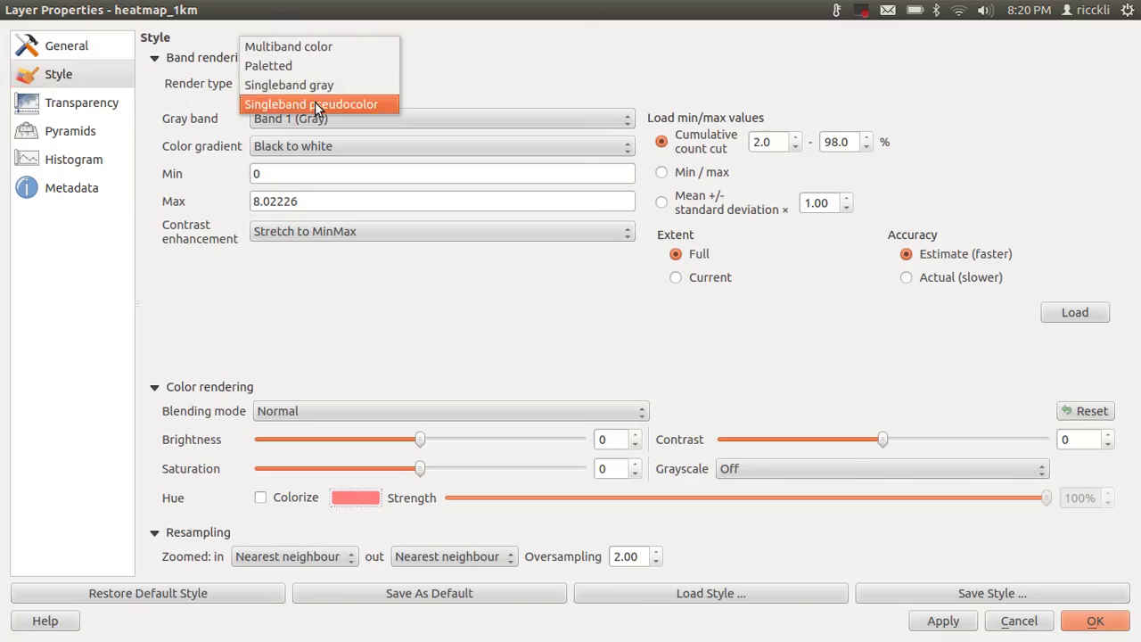
pyautogui.click(316, 101)
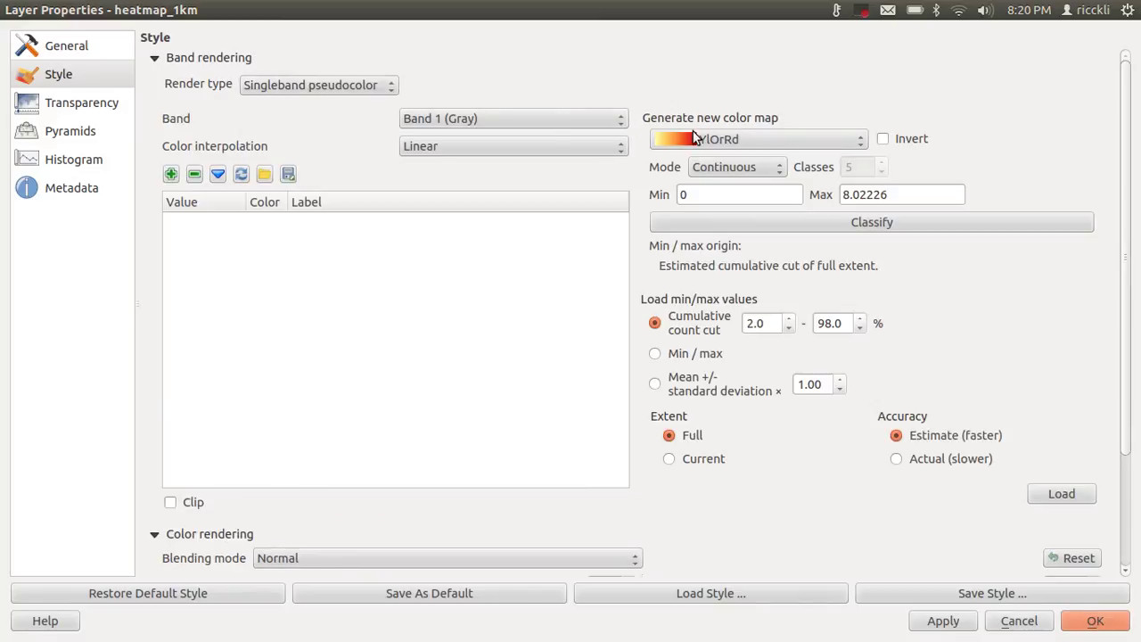
pyautogui.click(699, 137)
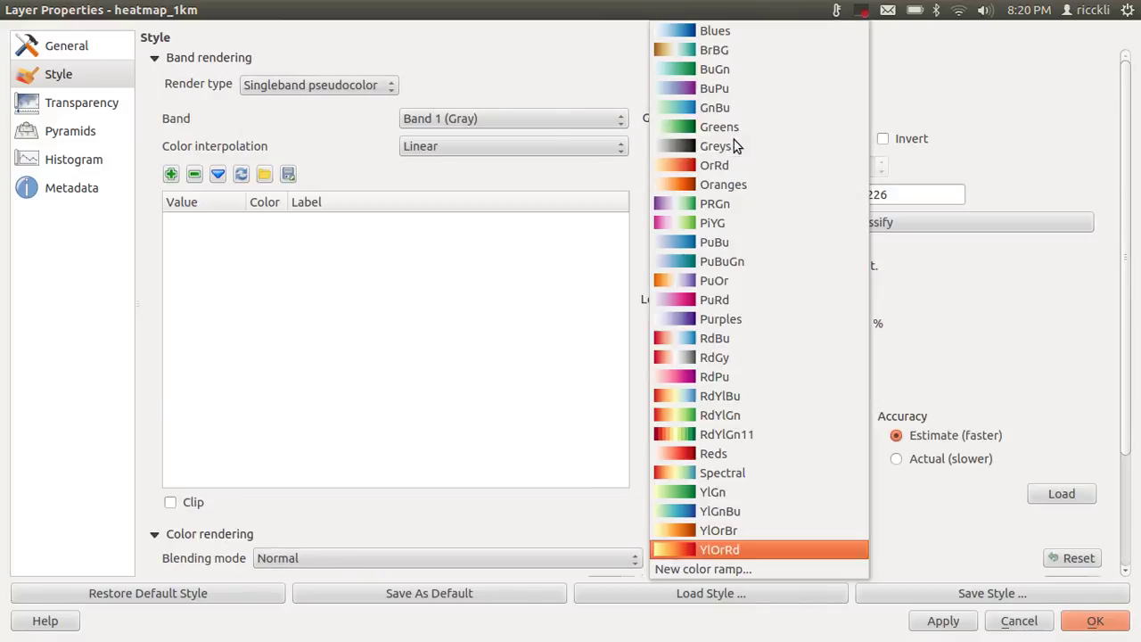
pyautogui.click(718, 549)
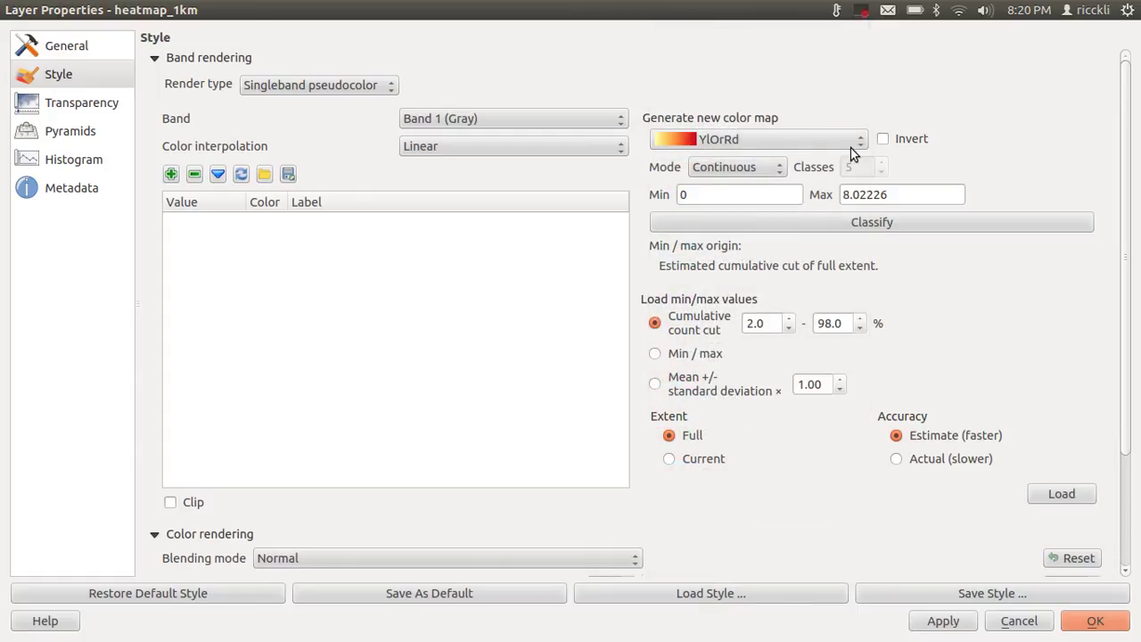
pyautogui.click(882, 141)
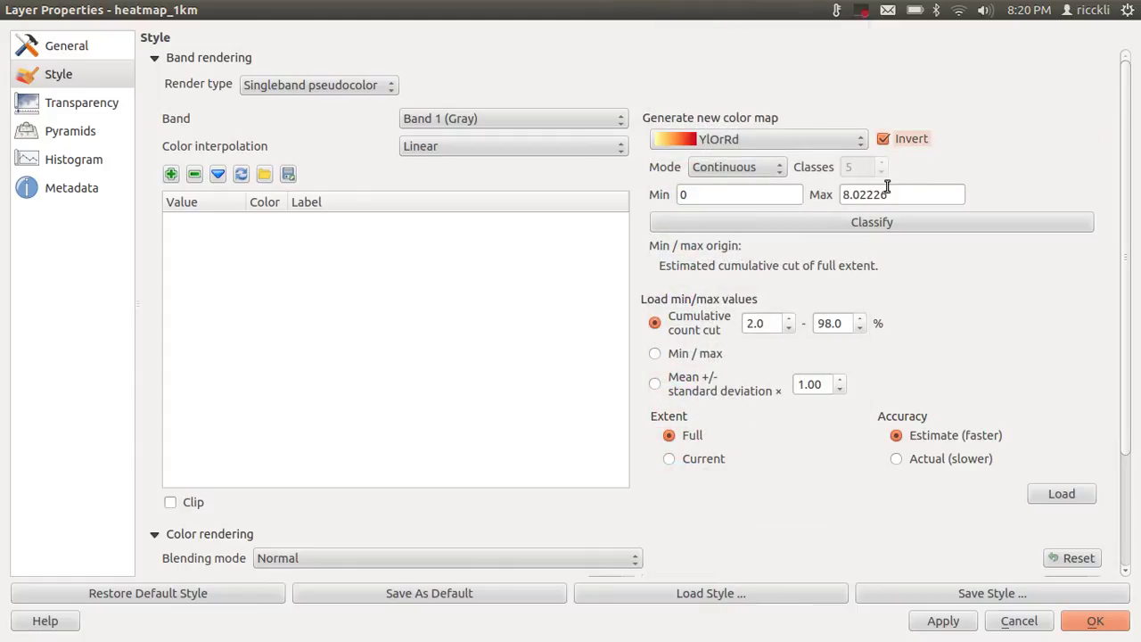
pyautogui.moveTo(888, 194); pyautogui.dragTo(830, 196)
pyautogui.write('13')
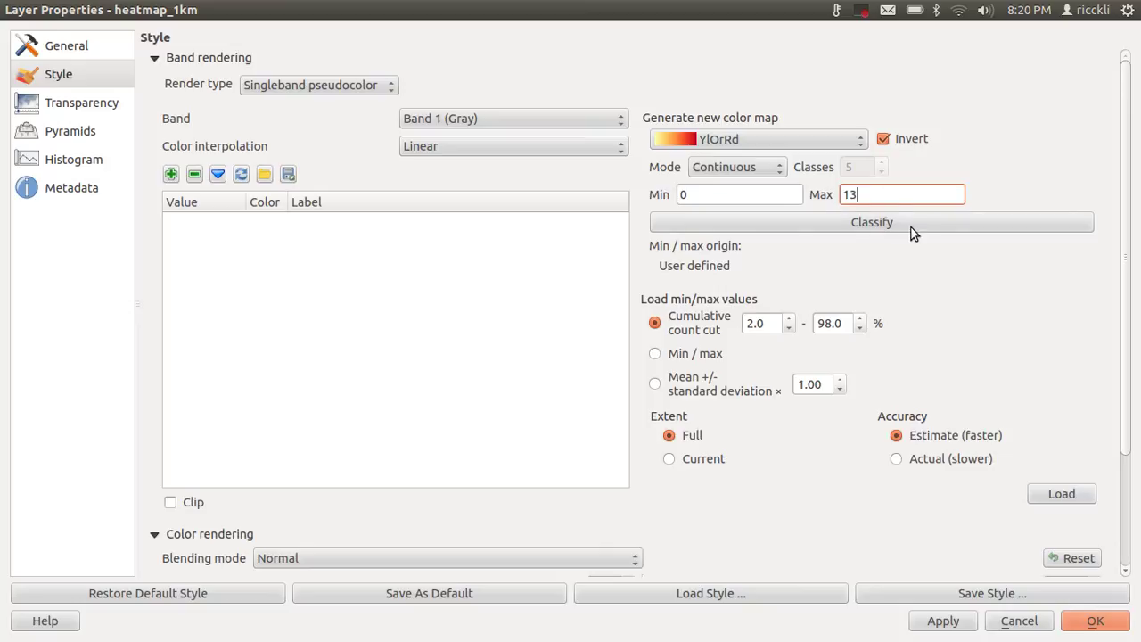
pyautogui.click(908, 224)
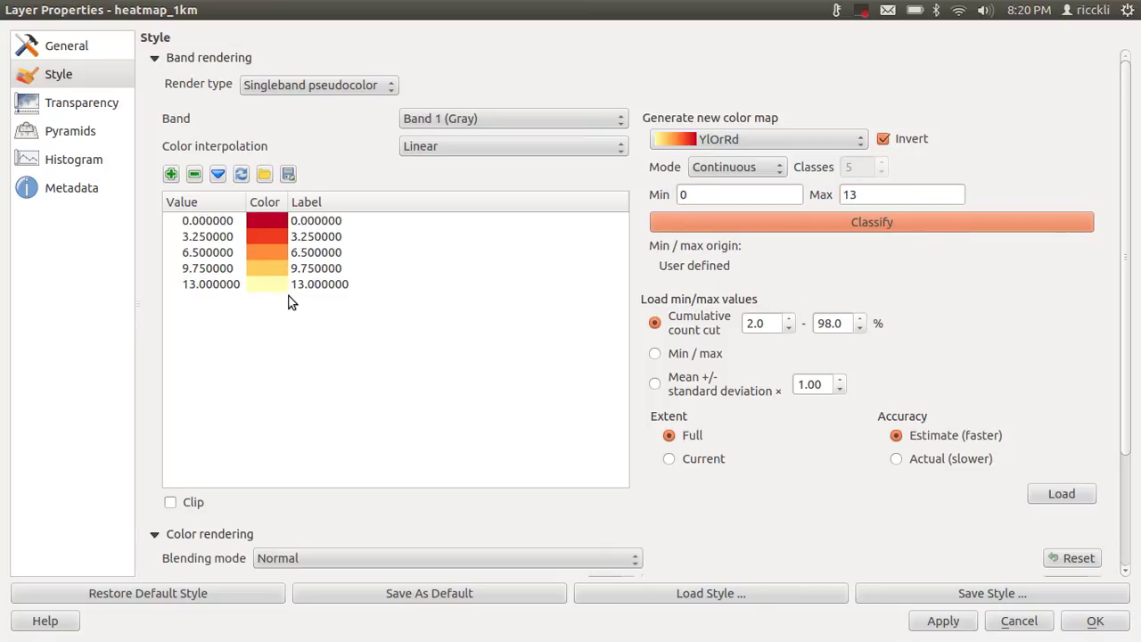
pyautogui.click(884, 140)
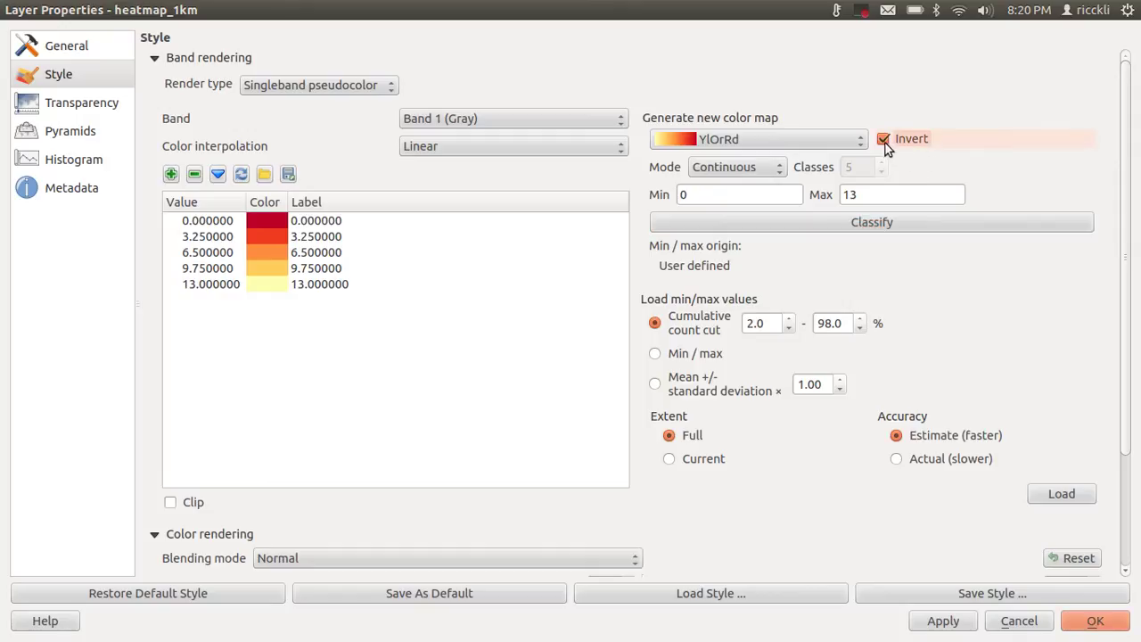
pyautogui.click(871, 226)
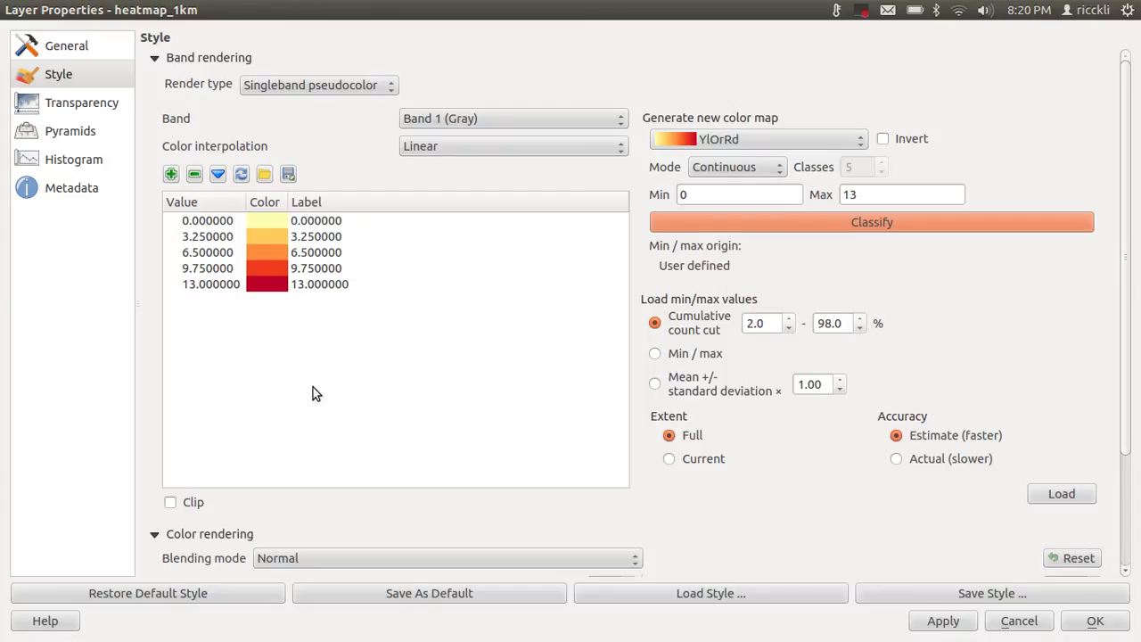
pyautogui.click(963, 621)
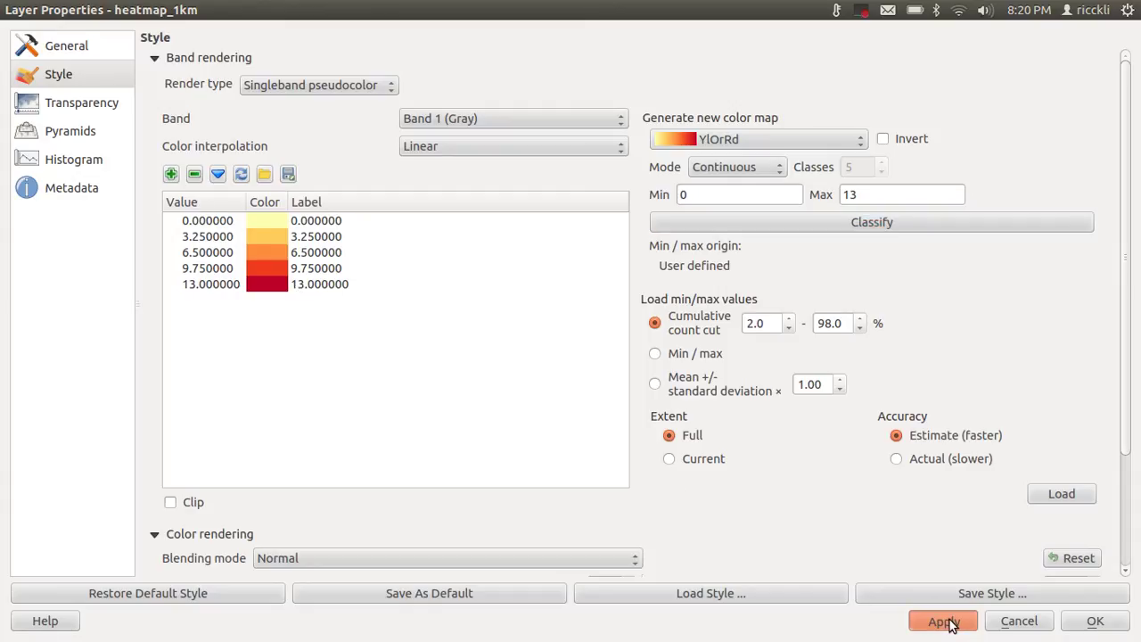
# - Apply the heatmap style, then search 'gdal' in the Plugin Manager to confirm GdalTools is installed
pyautogui.click(1070, 624)
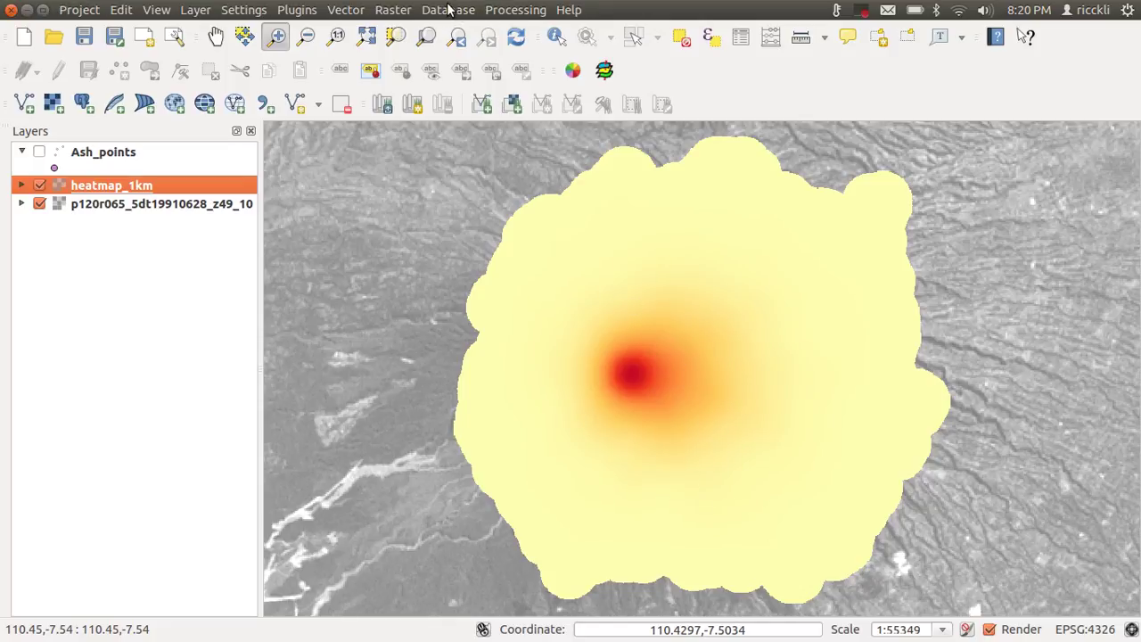
pyautogui.click(301, 9)
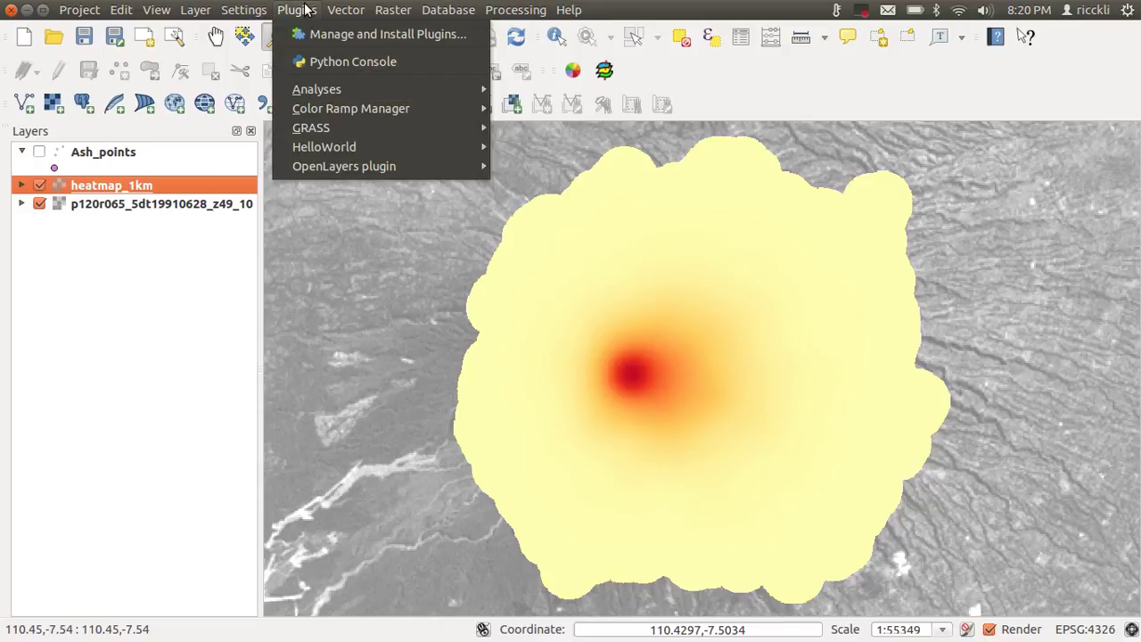
pyautogui.click(325, 34)
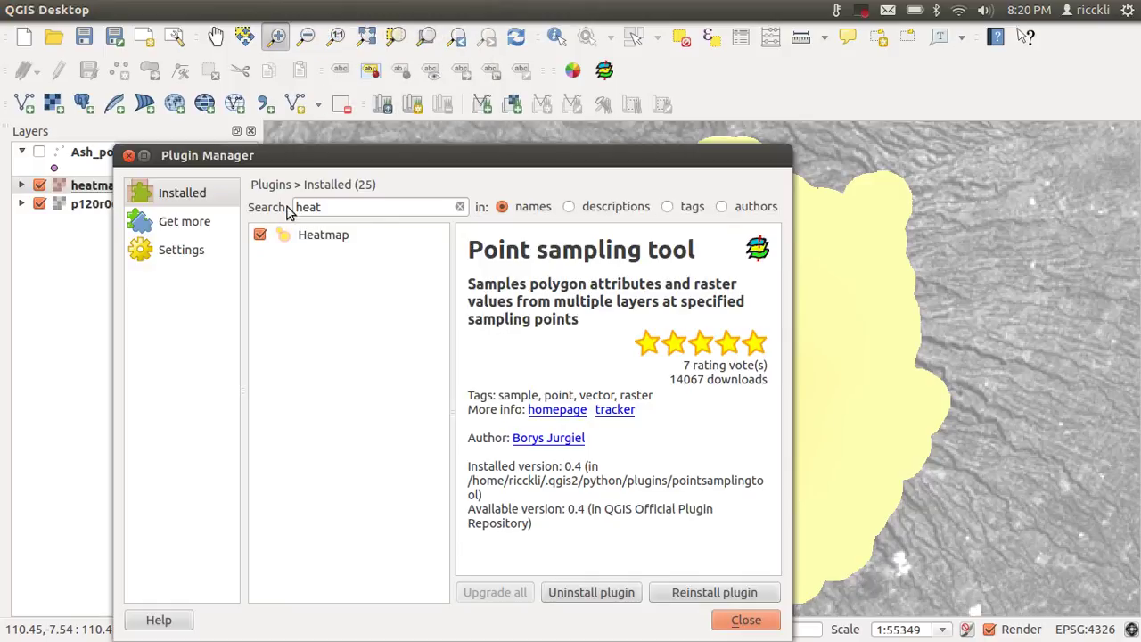
pyautogui.click(308, 207)
pyautogui.doubleClick(307, 207)
pyautogui.write('gdal')
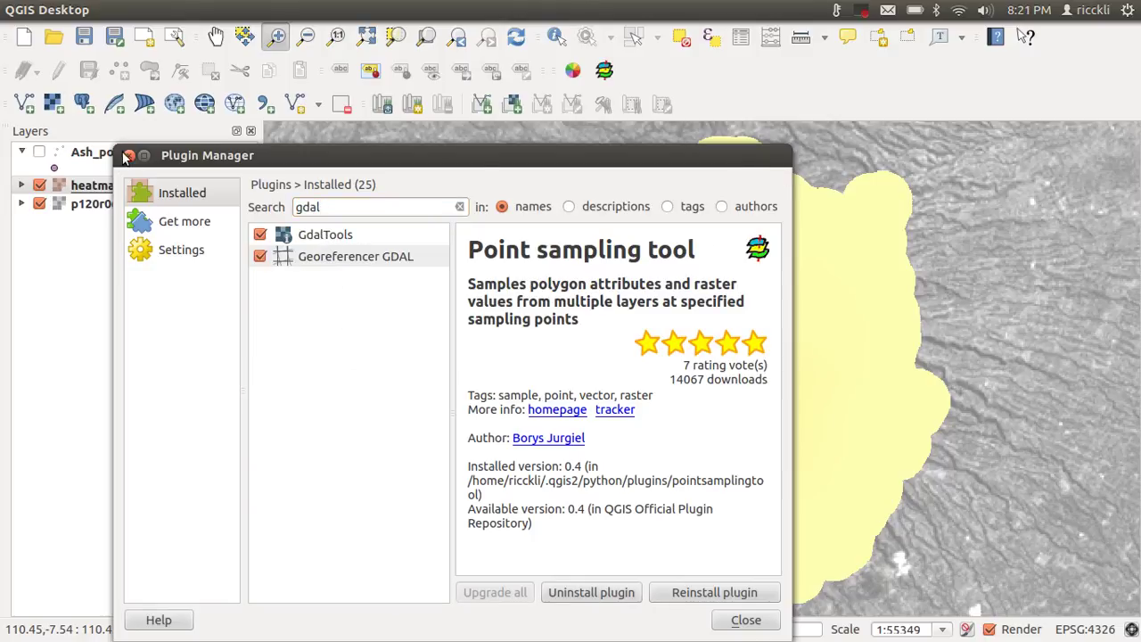
pyautogui.click(129, 155)
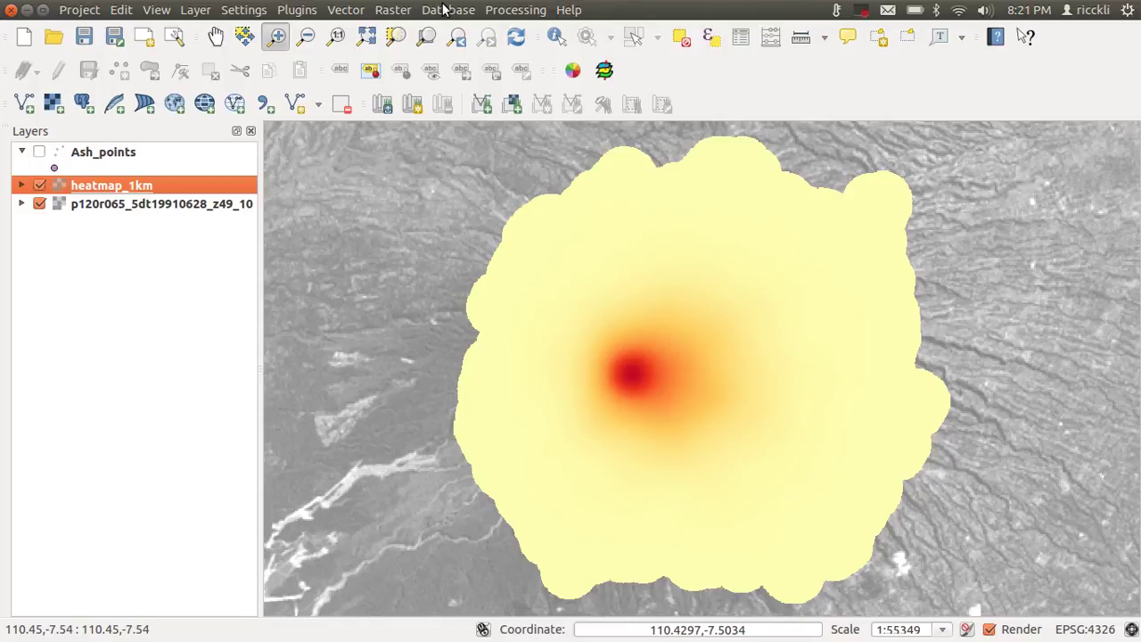
# - Open the Contour tool on heatmap_1km with output iso-lines.shp saved to the Desktop
pyautogui.click(445, 9)
pyautogui.moveTo(396, 10)
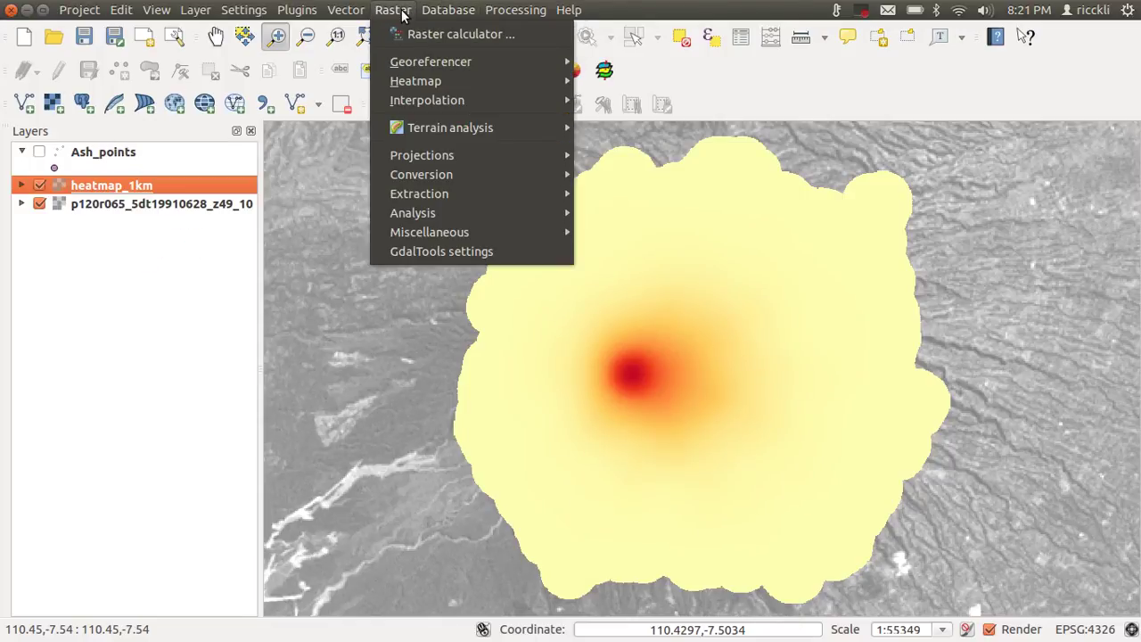
pyautogui.moveTo(461, 98)
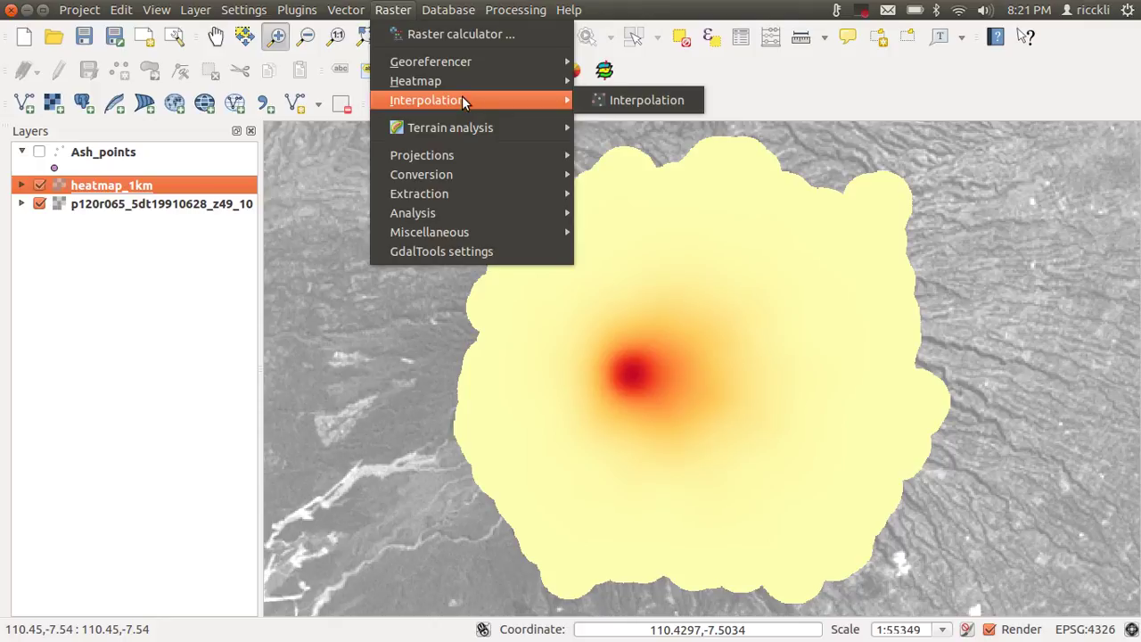
pyautogui.moveTo(477, 196)
pyautogui.click(645, 194)
pyautogui.click(700, 176)
pyautogui.click(826, 183)
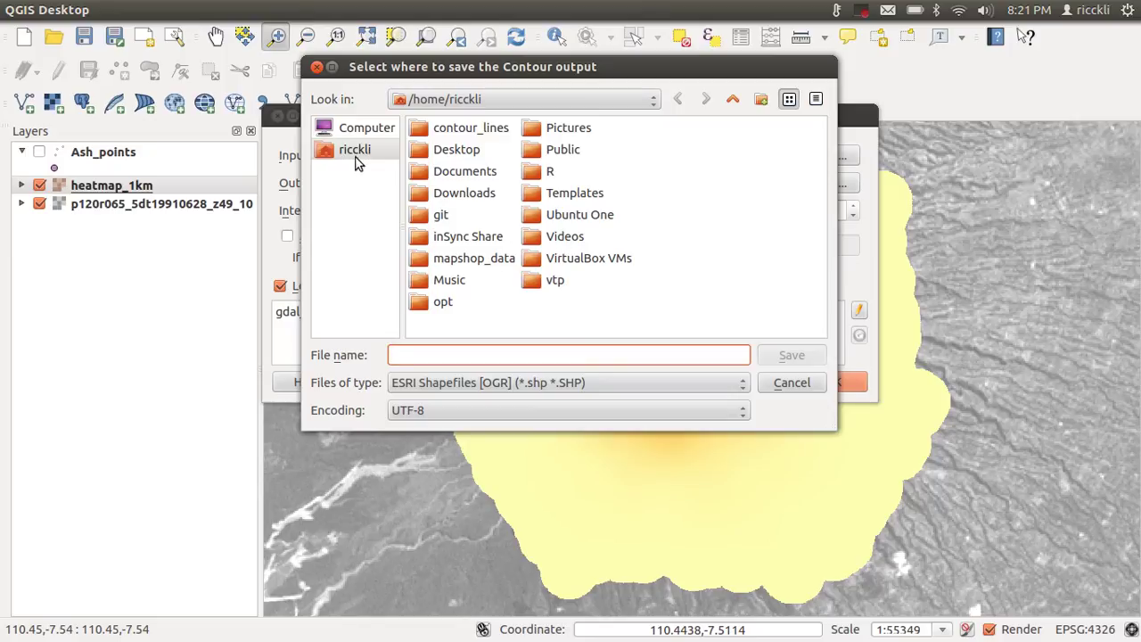
pyautogui.doubleClick(446, 153)
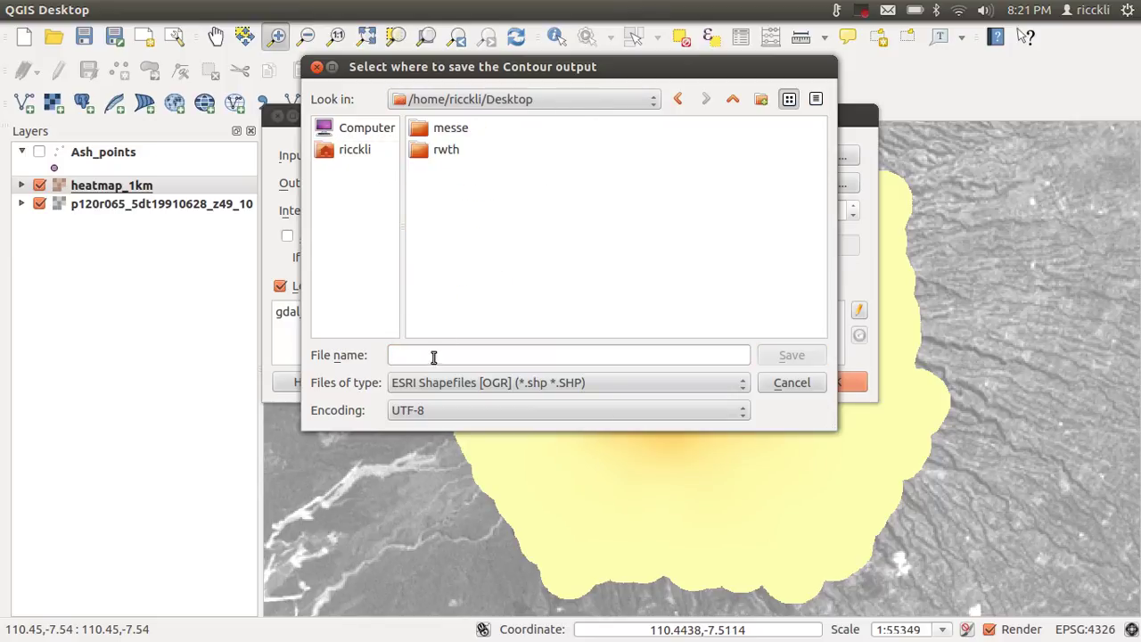
pyautogui.write('co')
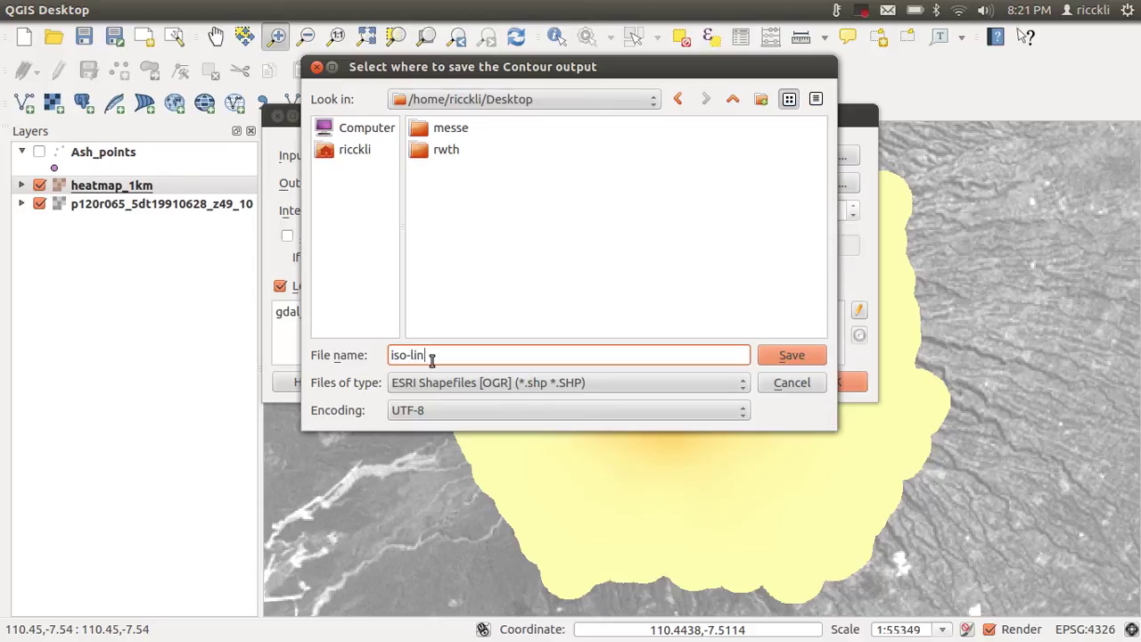
pyautogui.click(811, 354)
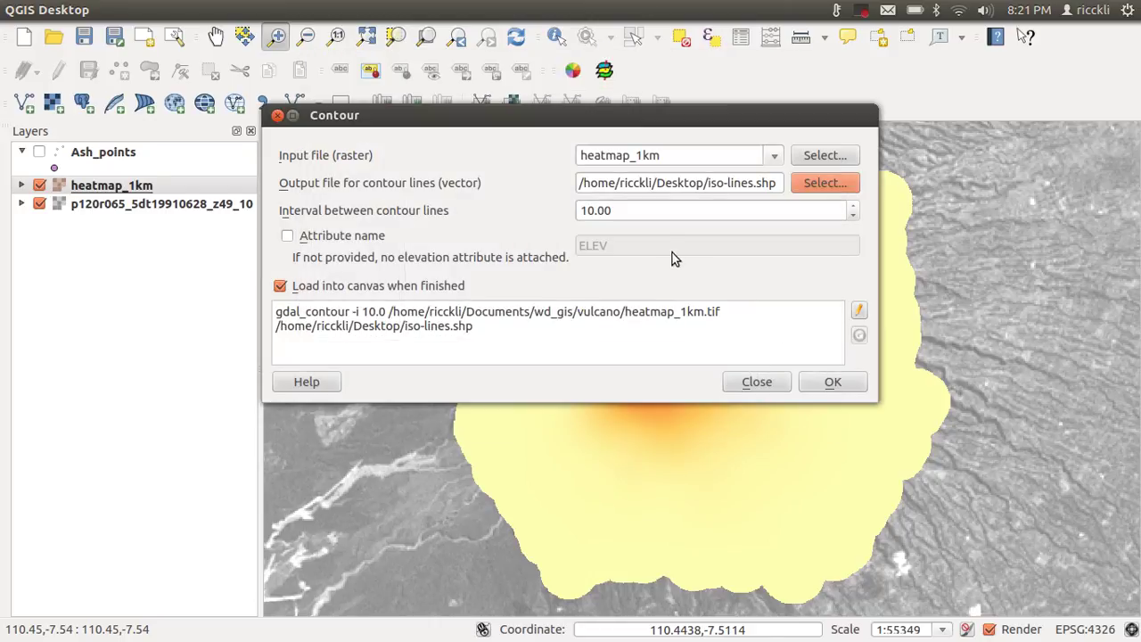
# - Set the contour interval to 1.00, name the attribute 'density', and generate the contours
pyautogui.click(592, 210)
pyautogui.press('BackSpace')
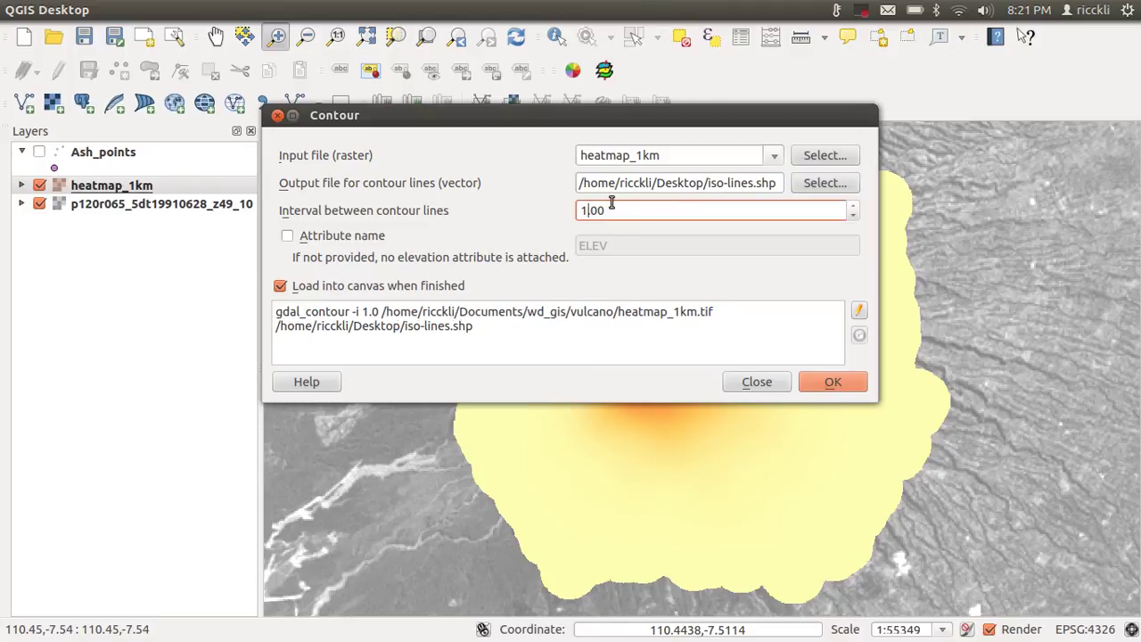
pyautogui.moveTo(590, 124); pyautogui.dragTo(648, 253)
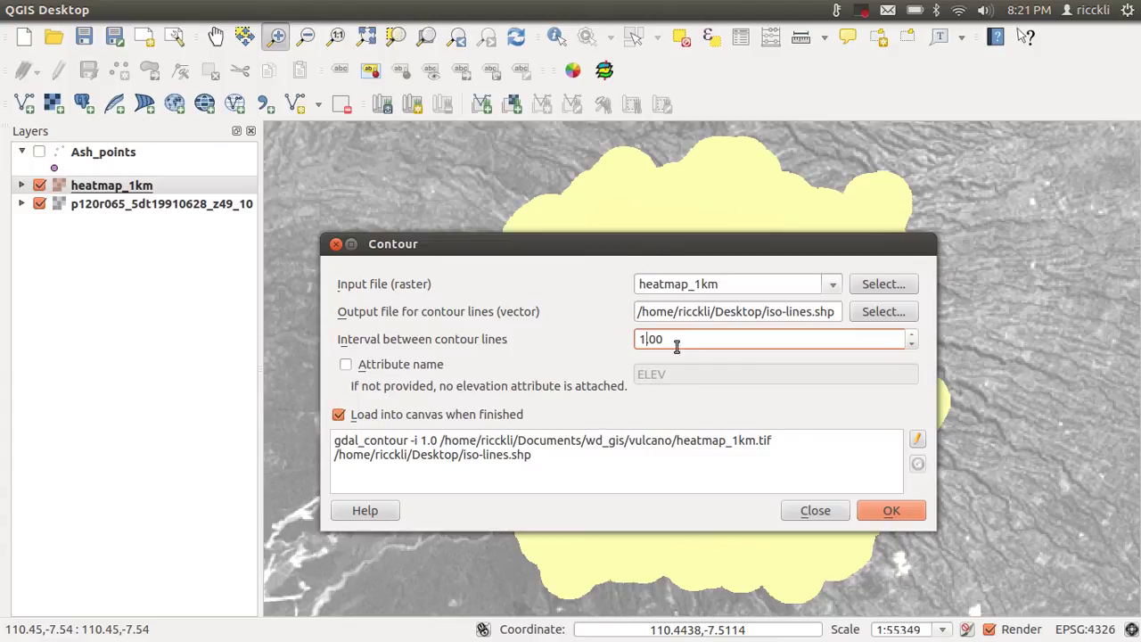
pyautogui.click(378, 365)
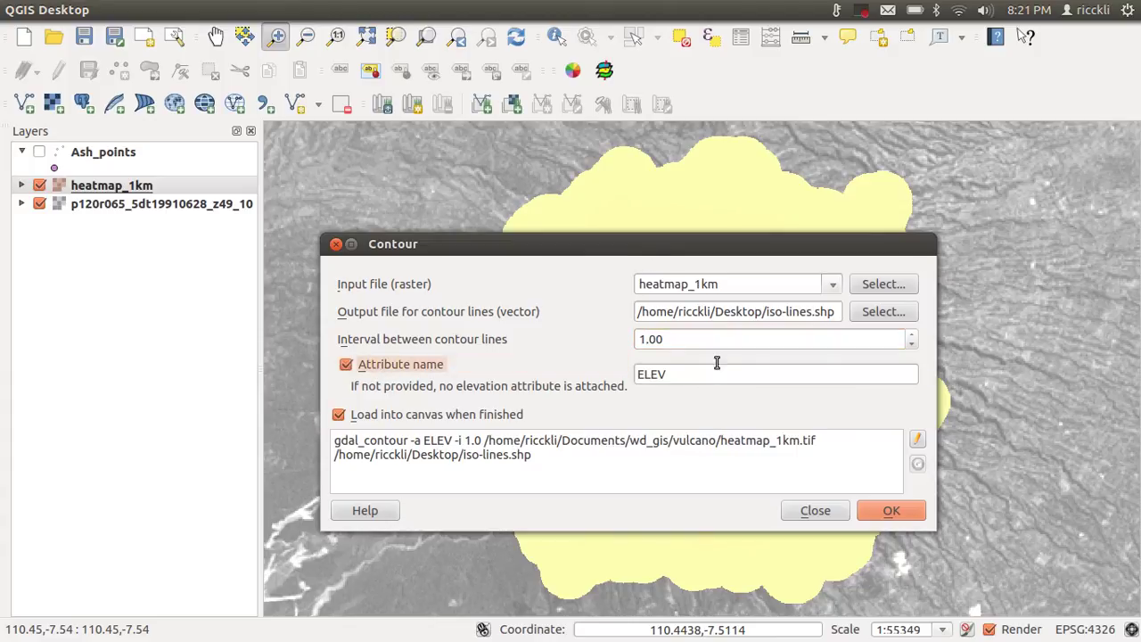
pyautogui.doubleClick(687, 369)
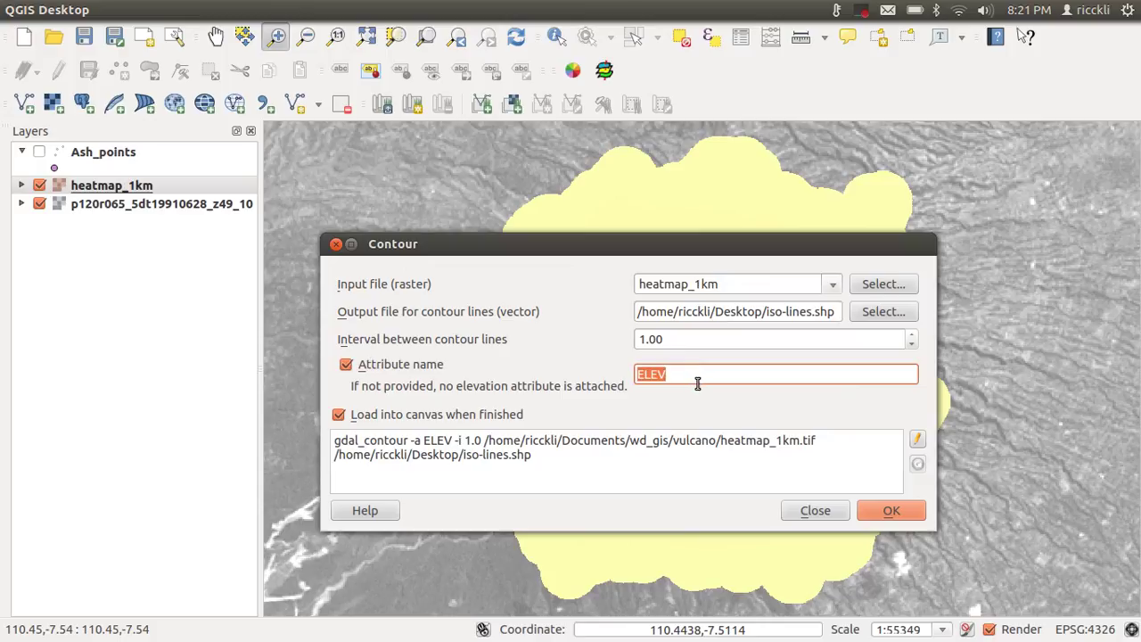
pyautogui.write('values')
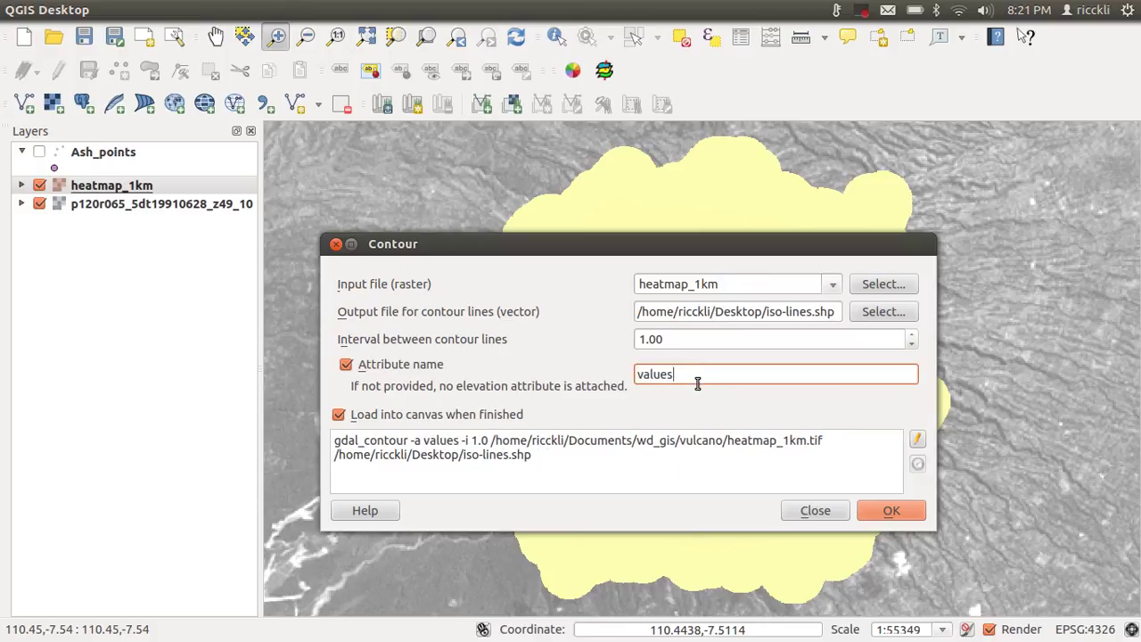
pyautogui.press('BackSpace')
pyautogui.press('BackSpace')
pyautogui.press('BackSpace')
pyautogui.press('BackSpace')
pyautogui.press('BackSpace')
pyautogui.press('BackSpace')
pyautogui.write('densi')
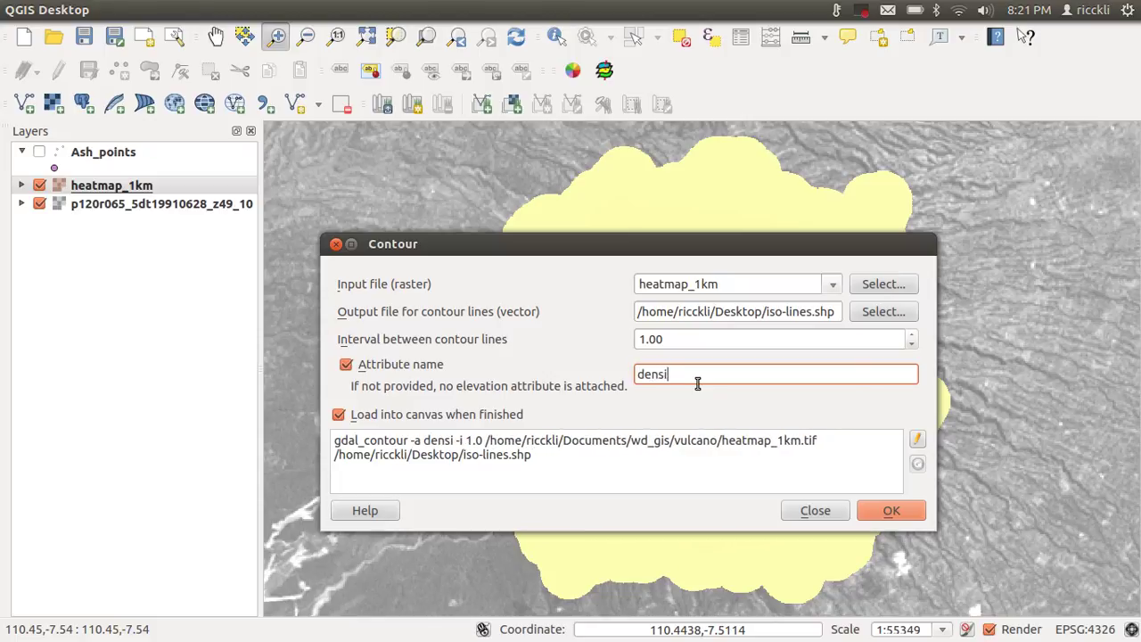
pyautogui.write('ty')
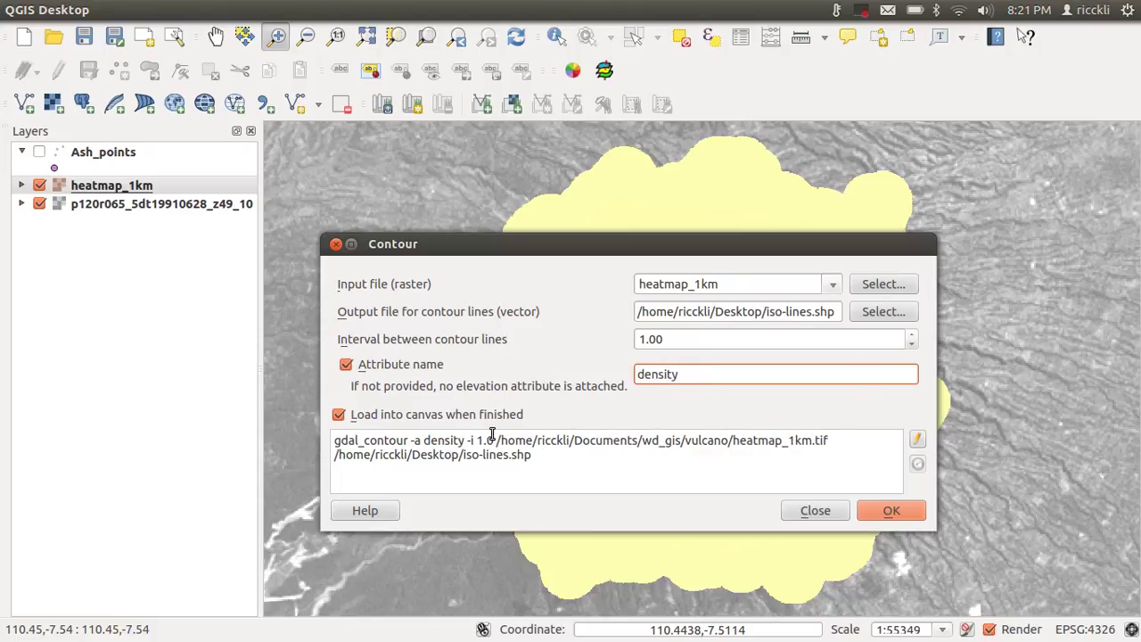
pyautogui.click(869, 510)
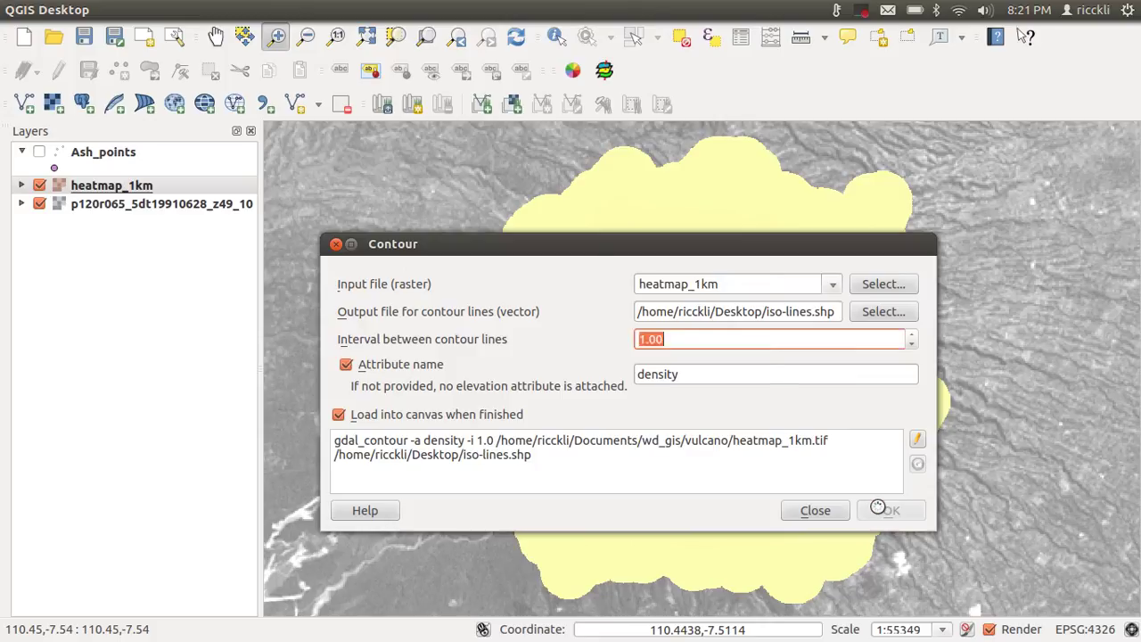
# - Dismiss the contour log and Contour dialog so the iso-lines show over the heatmap
pyautogui.click(683, 361)
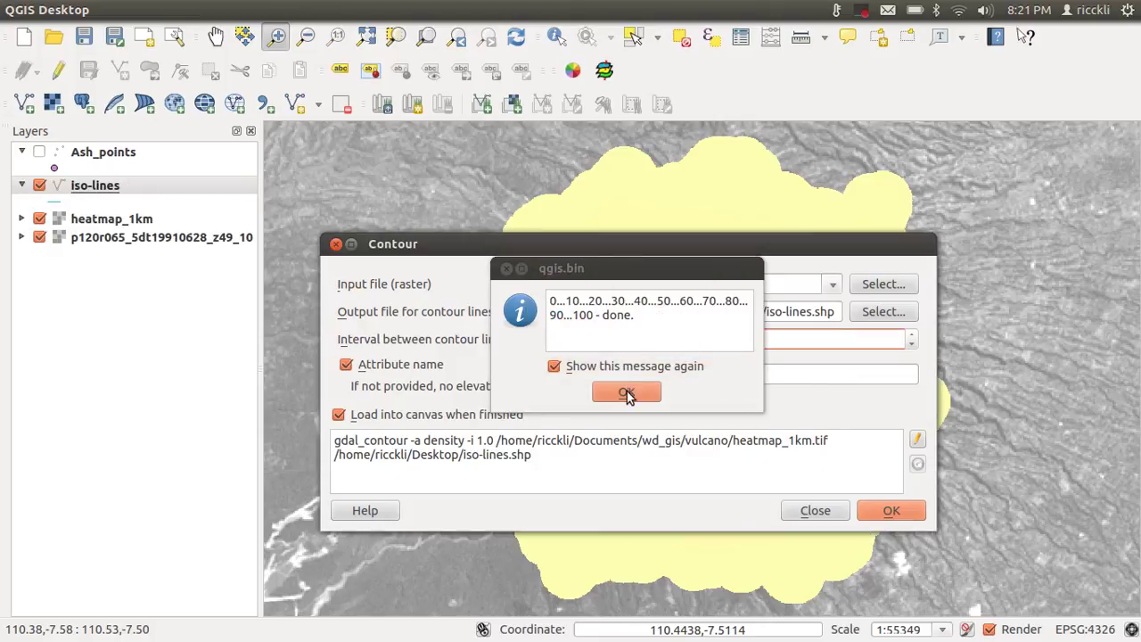
pyautogui.click(627, 393)
pyautogui.click(820, 511)
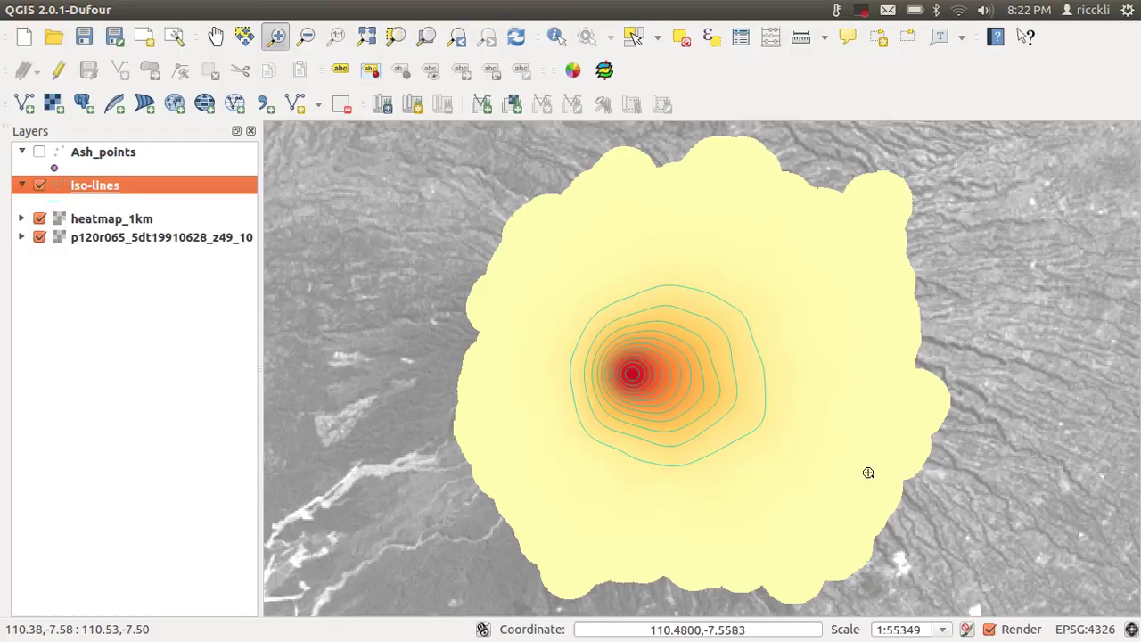
# - Identify heatmap density values near the outer contour and inside the contour rings
pyautogui.click(558, 37)
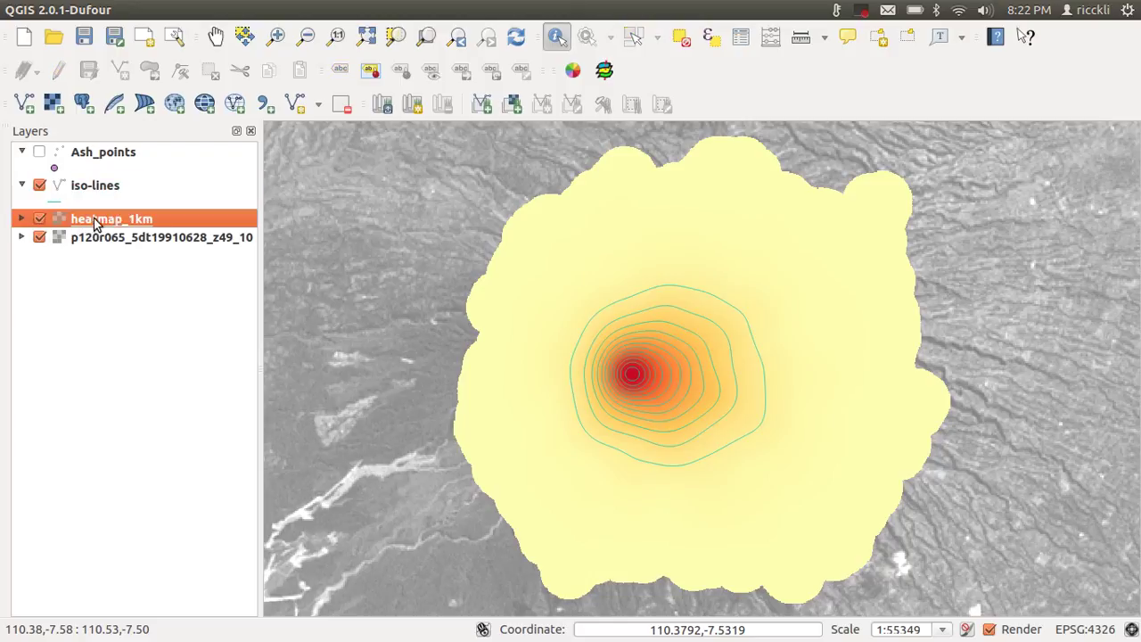
pyautogui.click(804, 417)
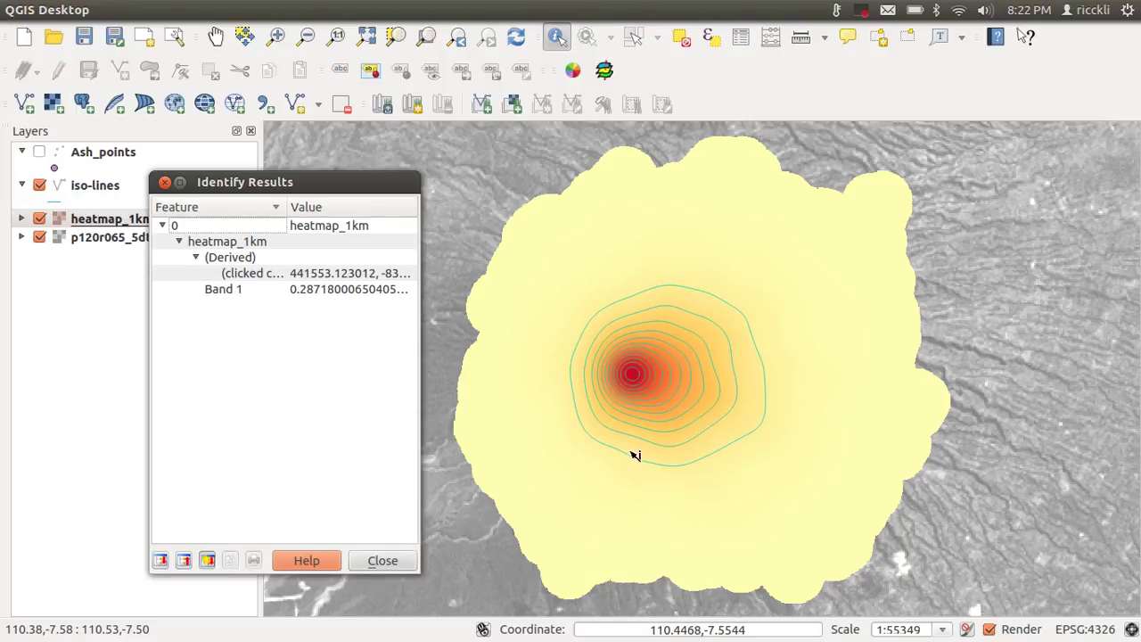
pyautogui.click(382, 561)
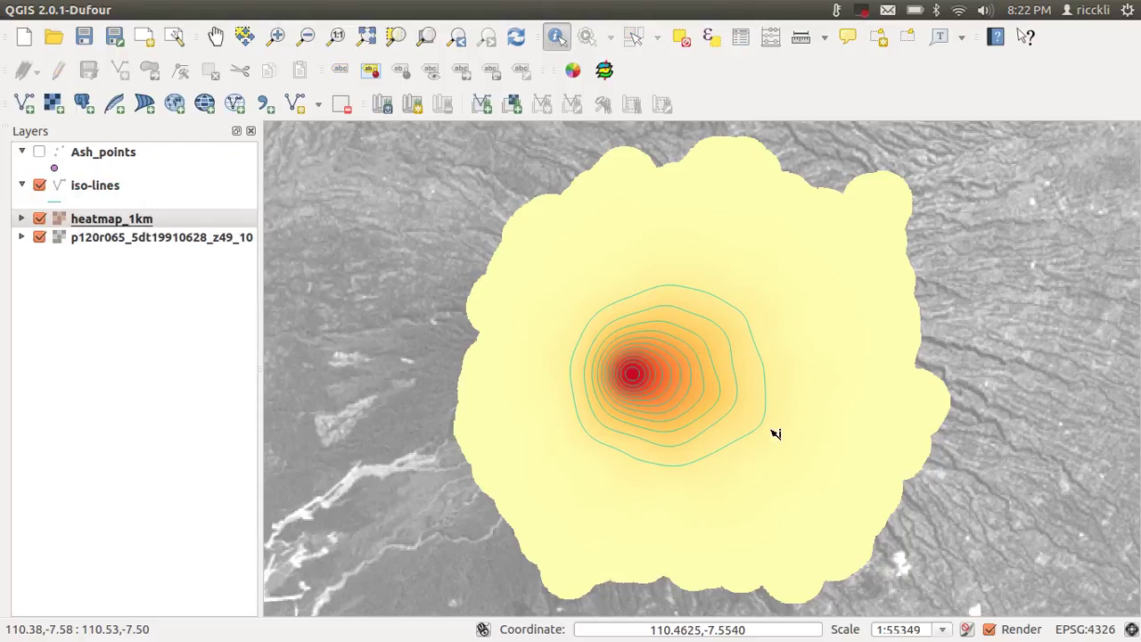
pyautogui.click(758, 422)
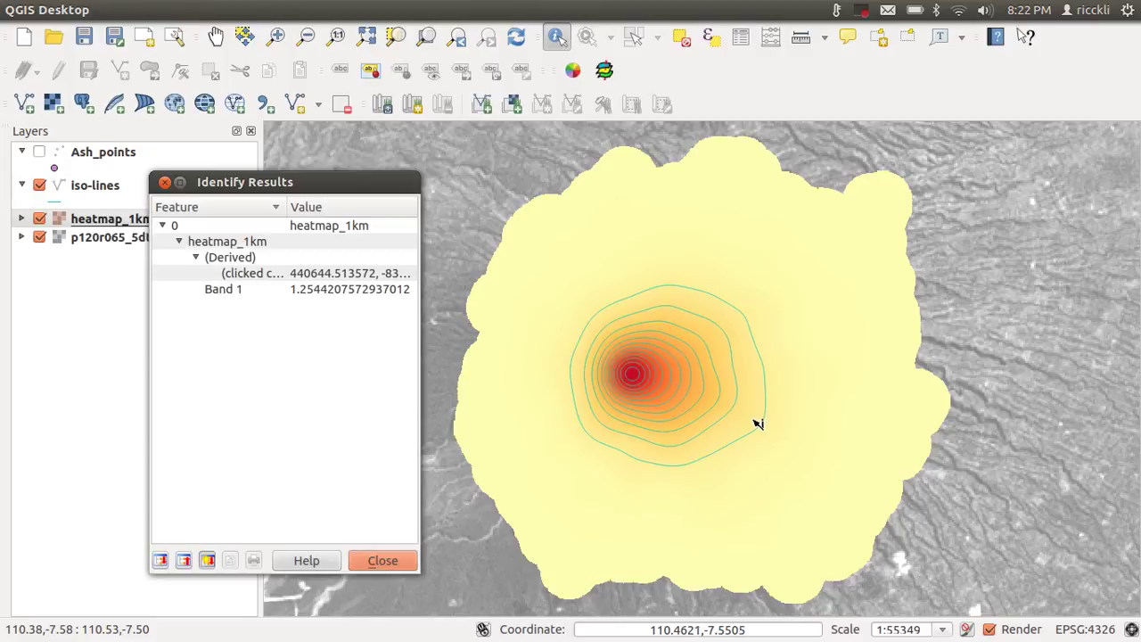
pyautogui.click(385, 559)
pyautogui.click(732, 404)
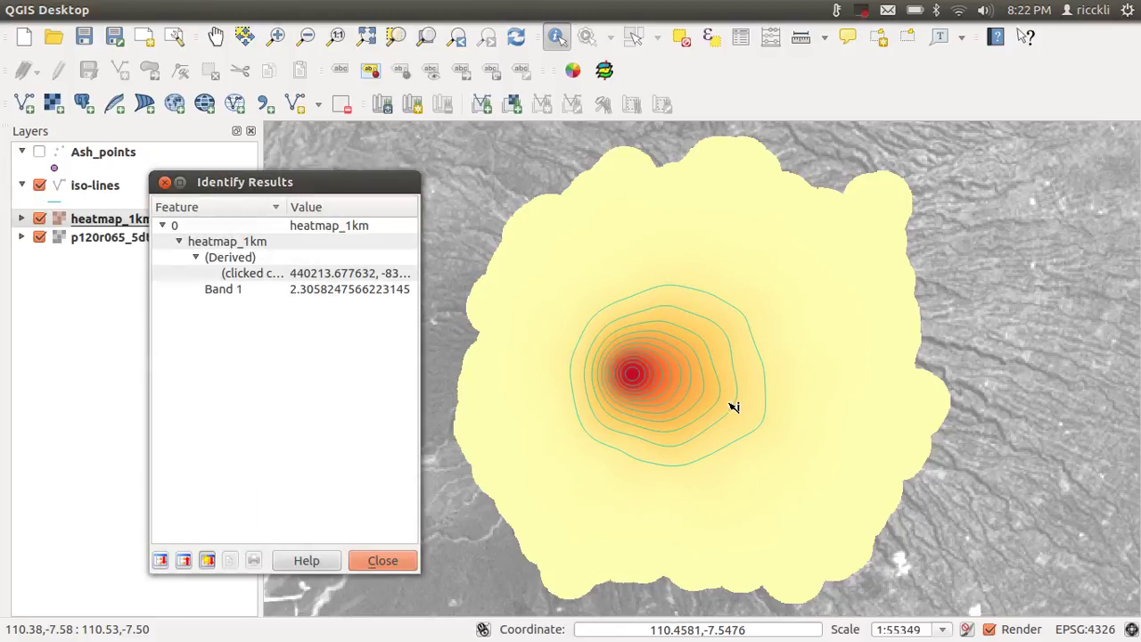
pyautogui.click(382, 560)
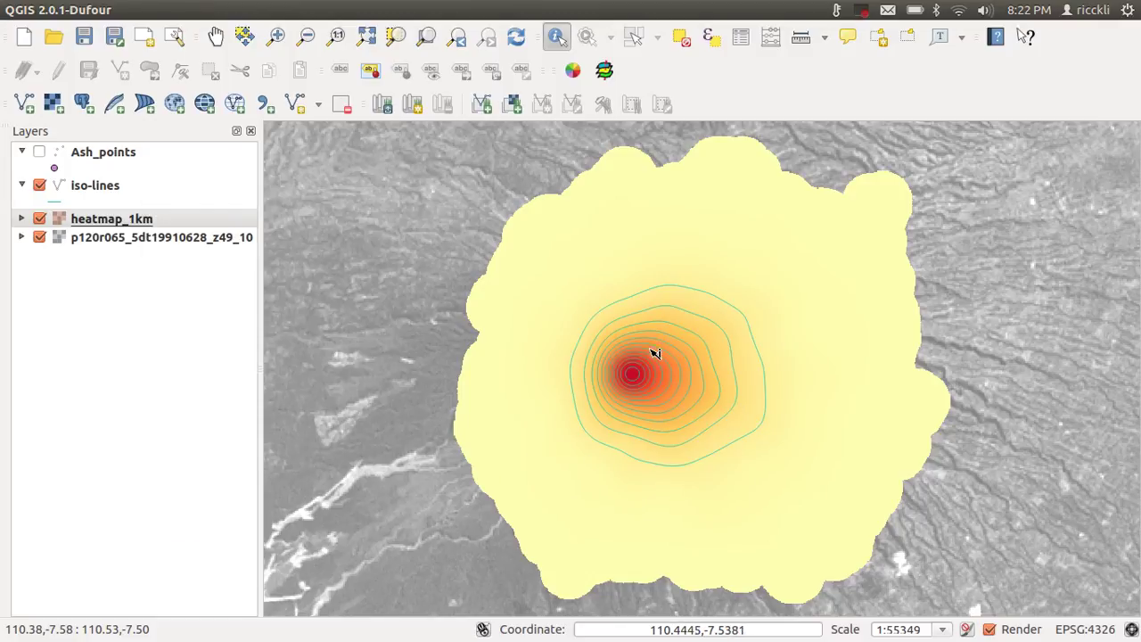
# - Read density values at the heatmap's red centre and near its left and bottom edges
pyautogui.click(634, 379)
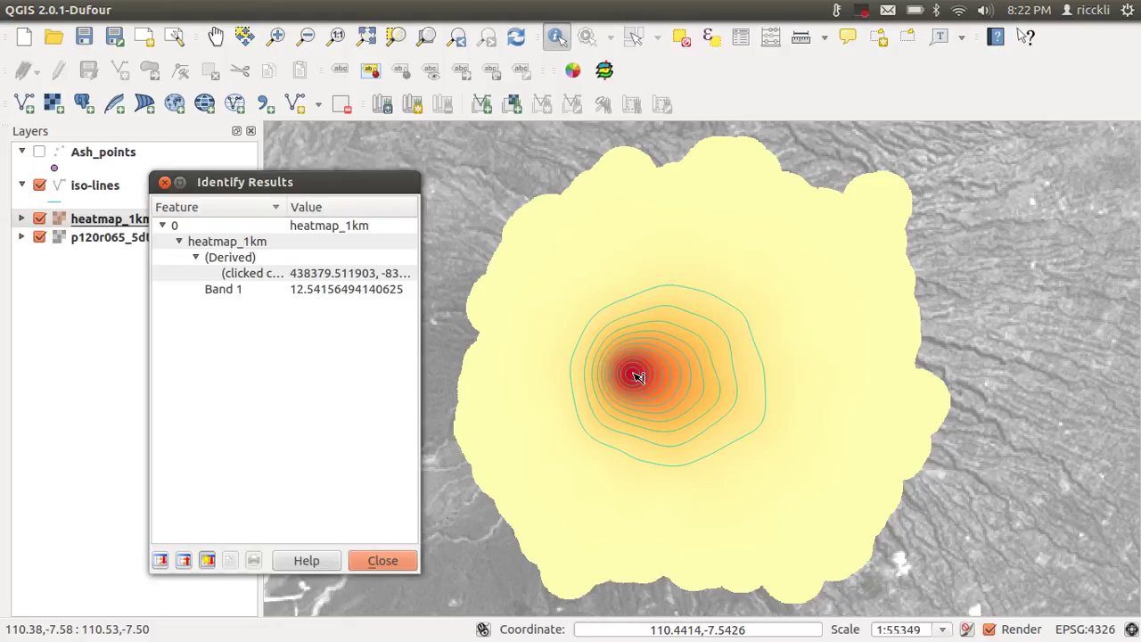
pyautogui.click(401, 559)
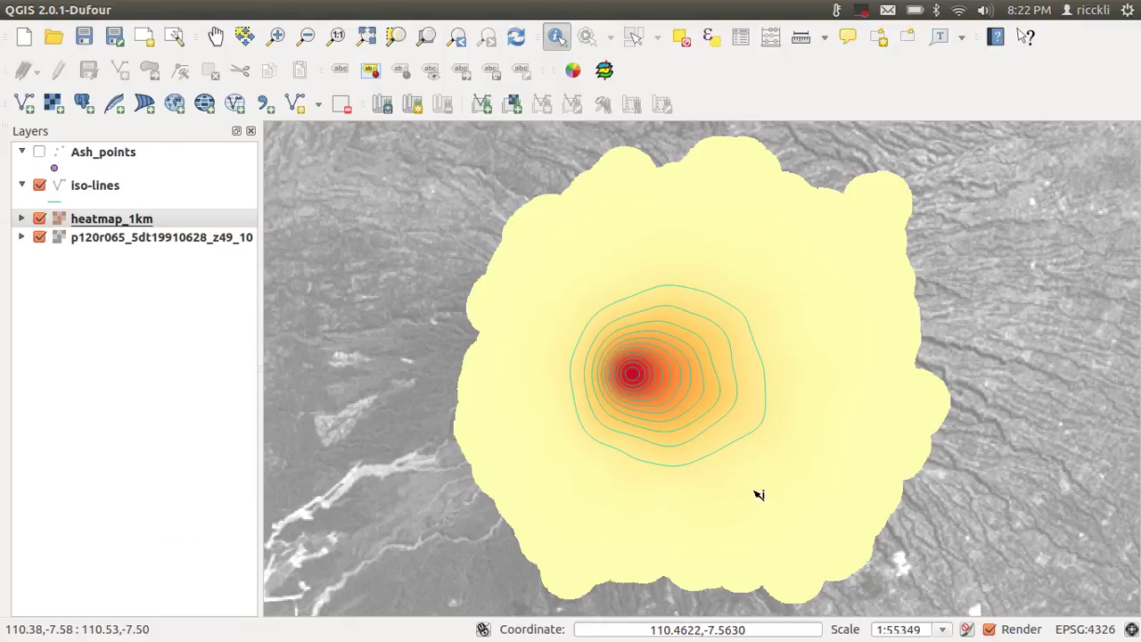
pyautogui.click(828, 461)
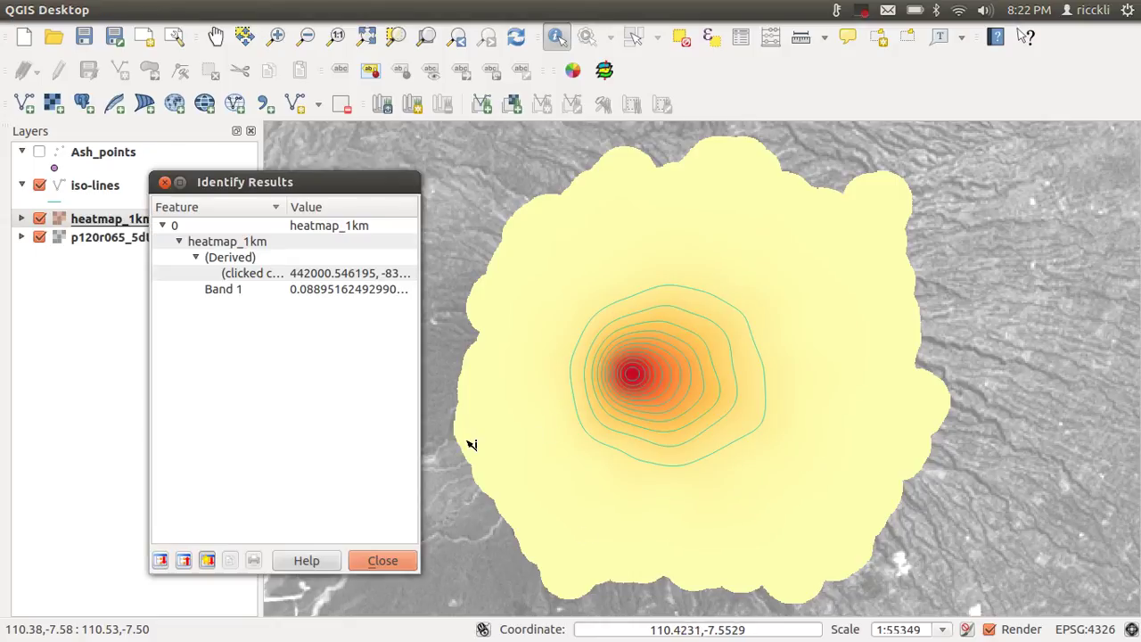
pyautogui.click(381, 561)
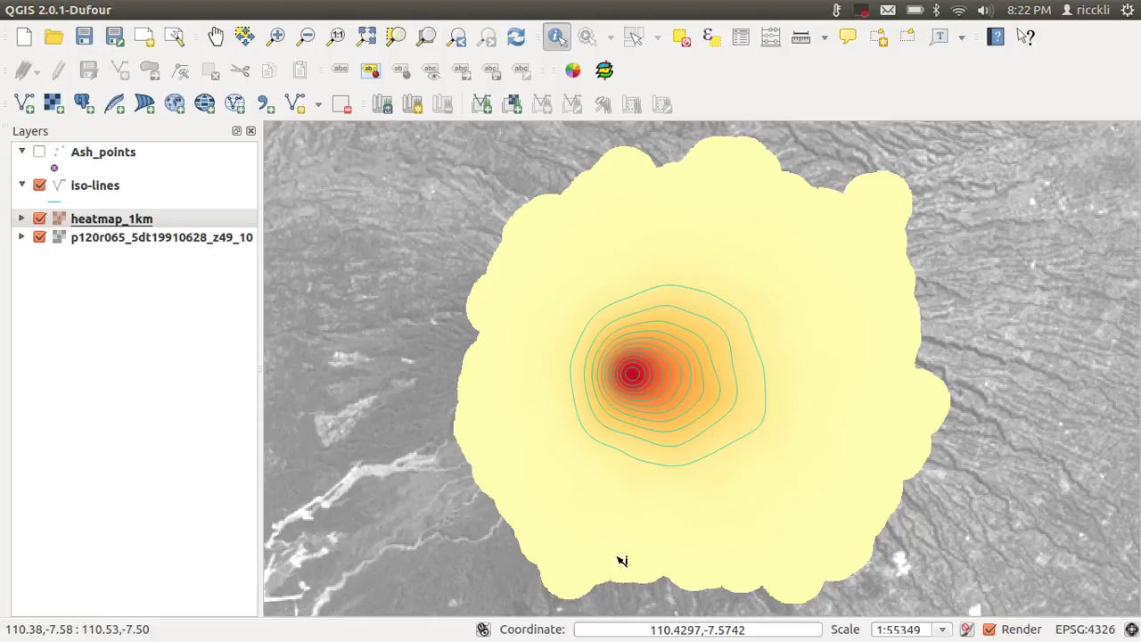
pyautogui.click(800, 576)
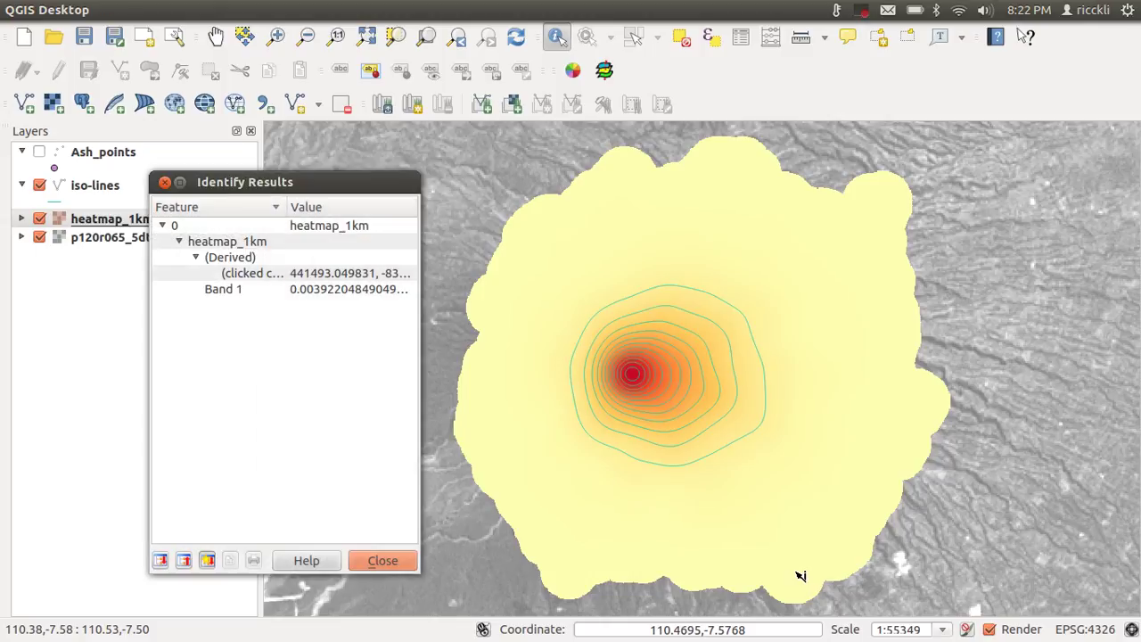
pyautogui.click(395, 561)
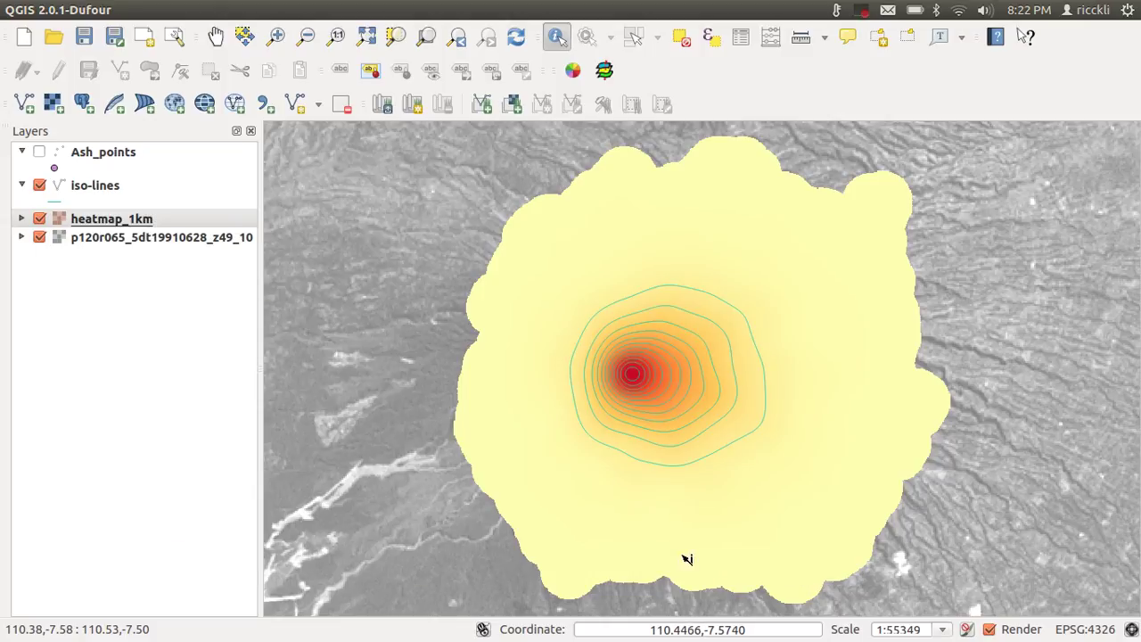
# - Turn on Ash_points and zoom in closely around a single ash point
pyautogui.click(39, 151)
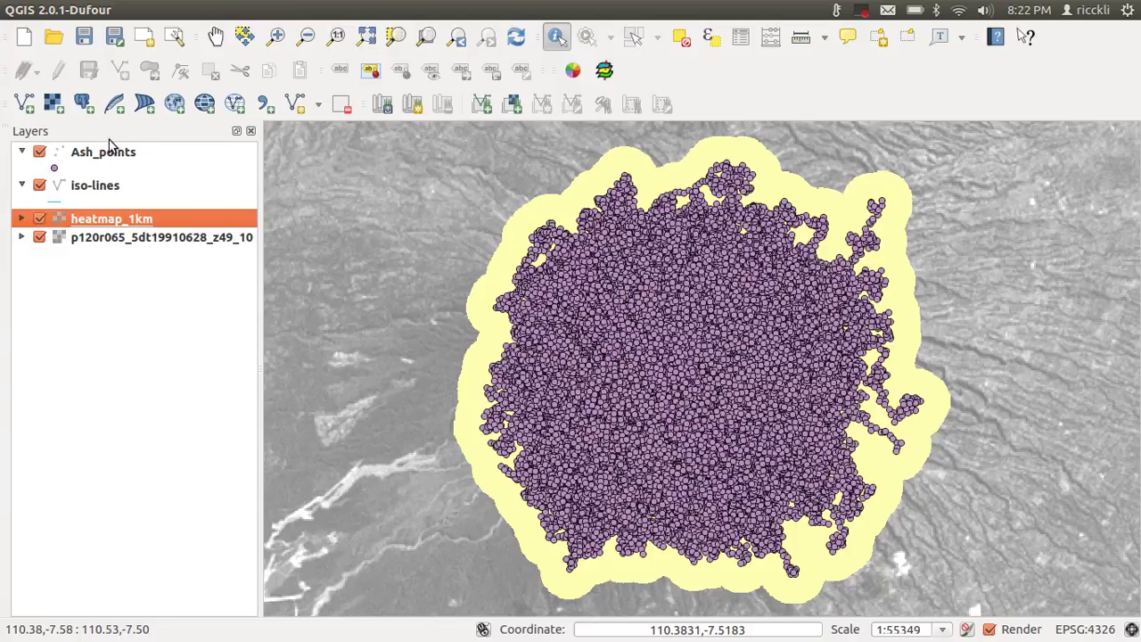
pyautogui.click(278, 37)
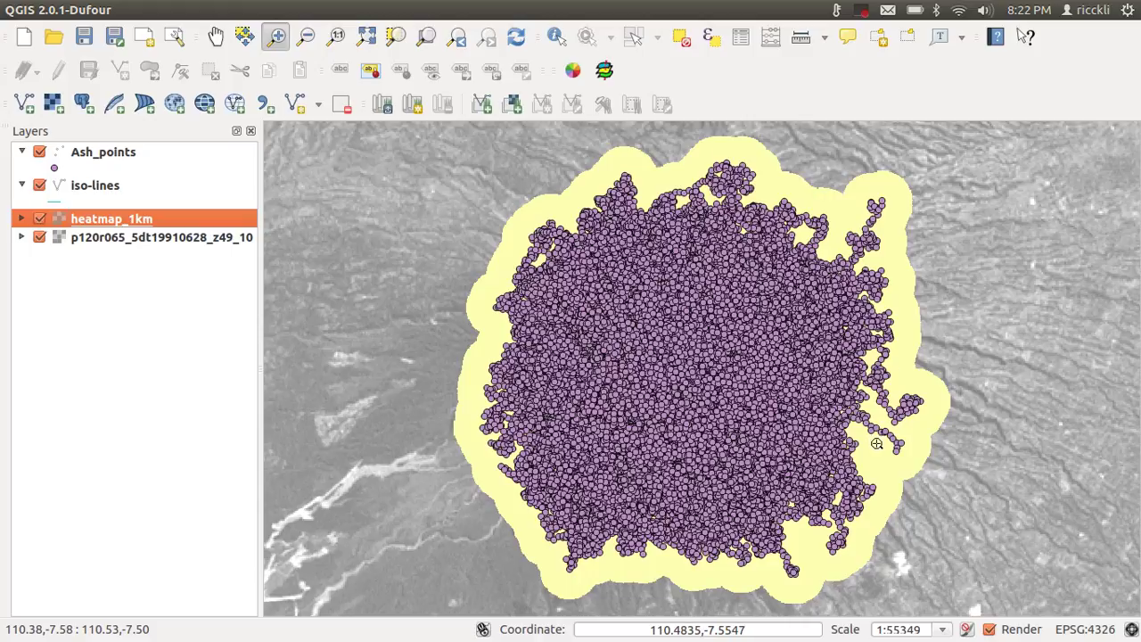
pyautogui.moveTo(902, 460); pyautogui.dragTo(883, 450)
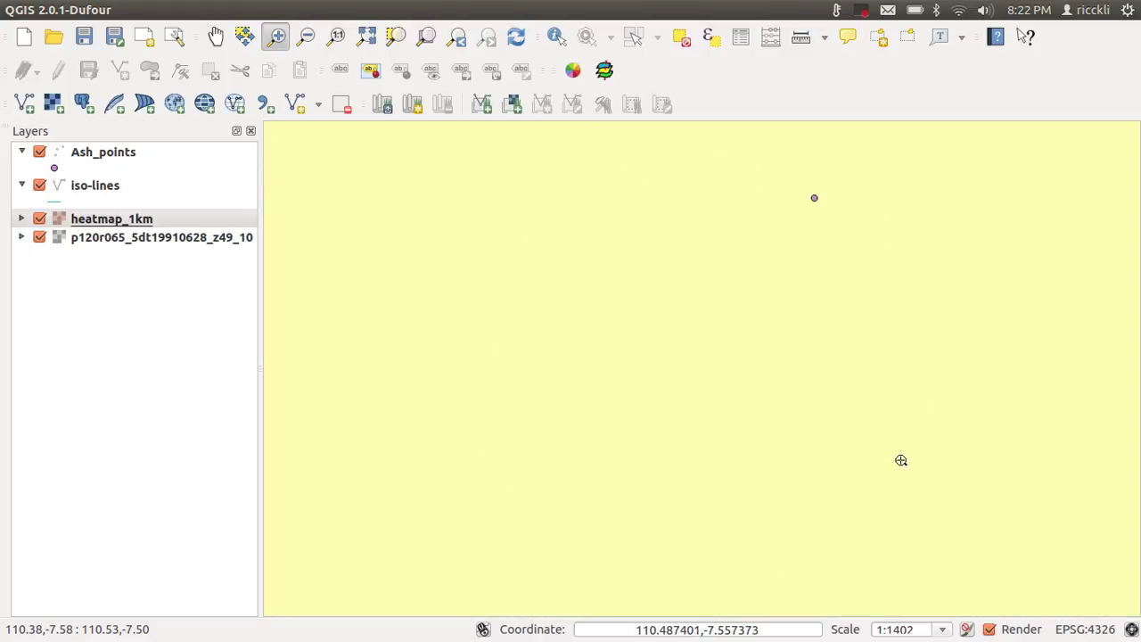
pyautogui.moveTo(837, 227); pyautogui.dragTo(838, 227)
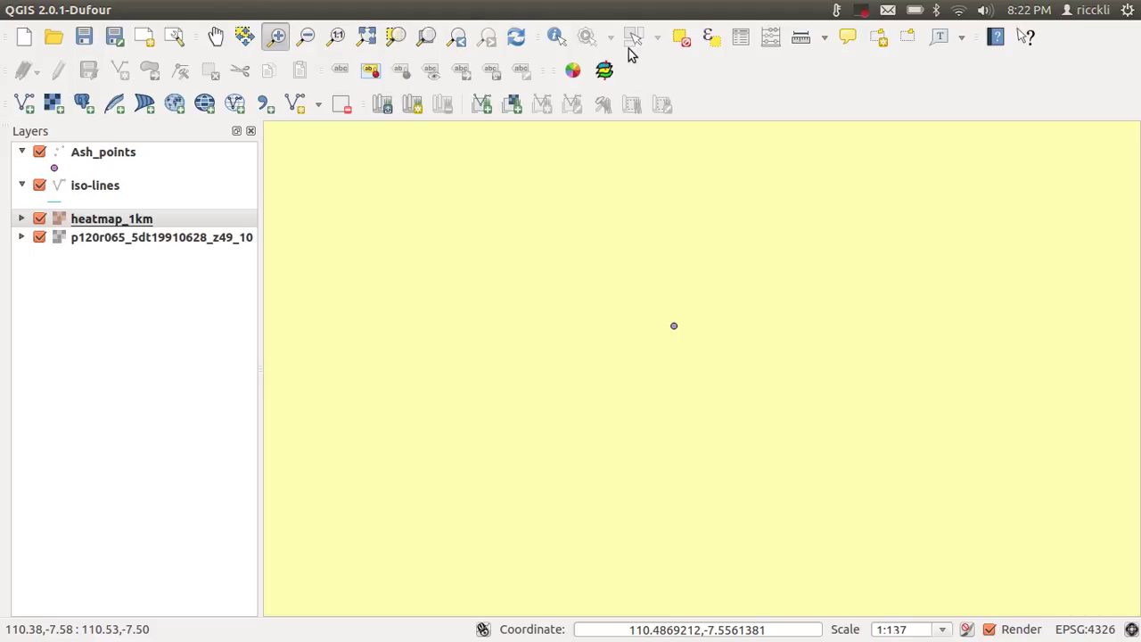
# - Identify the heatmap_1km value at that ash point
pyautogui.click(556, 36)
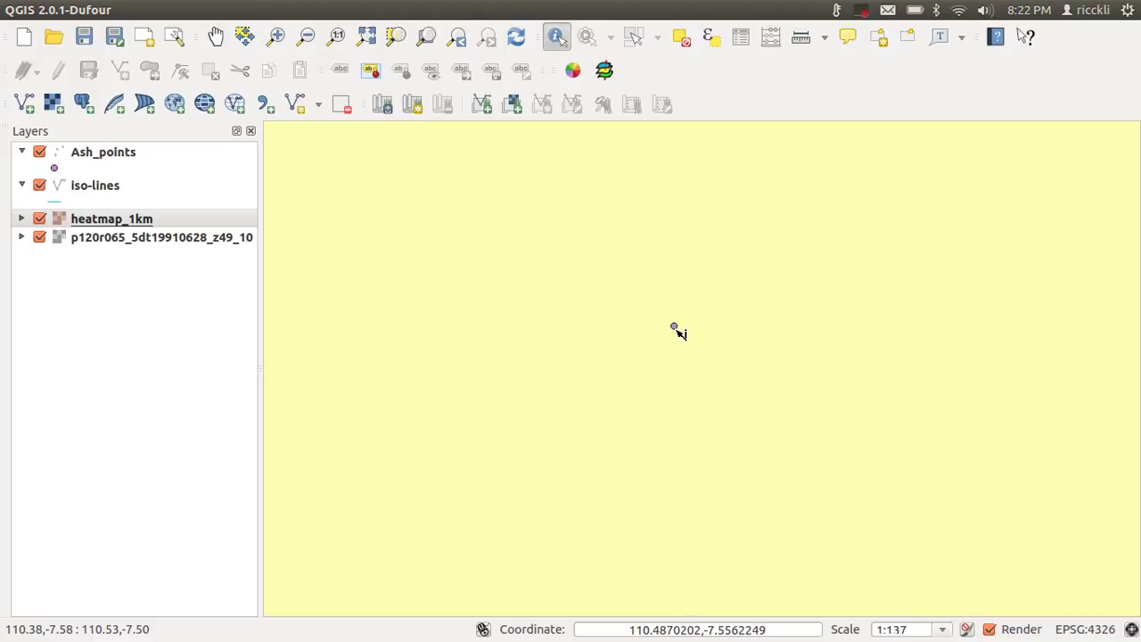
pyautogui.click(676, 331)
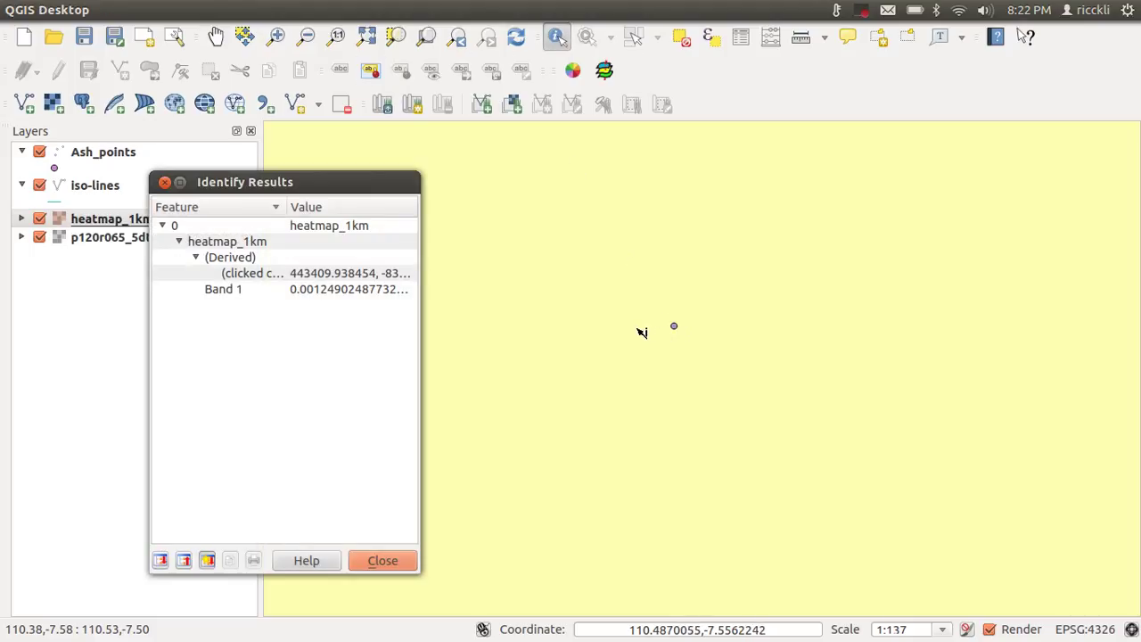
pyautogui.click(382, 560)
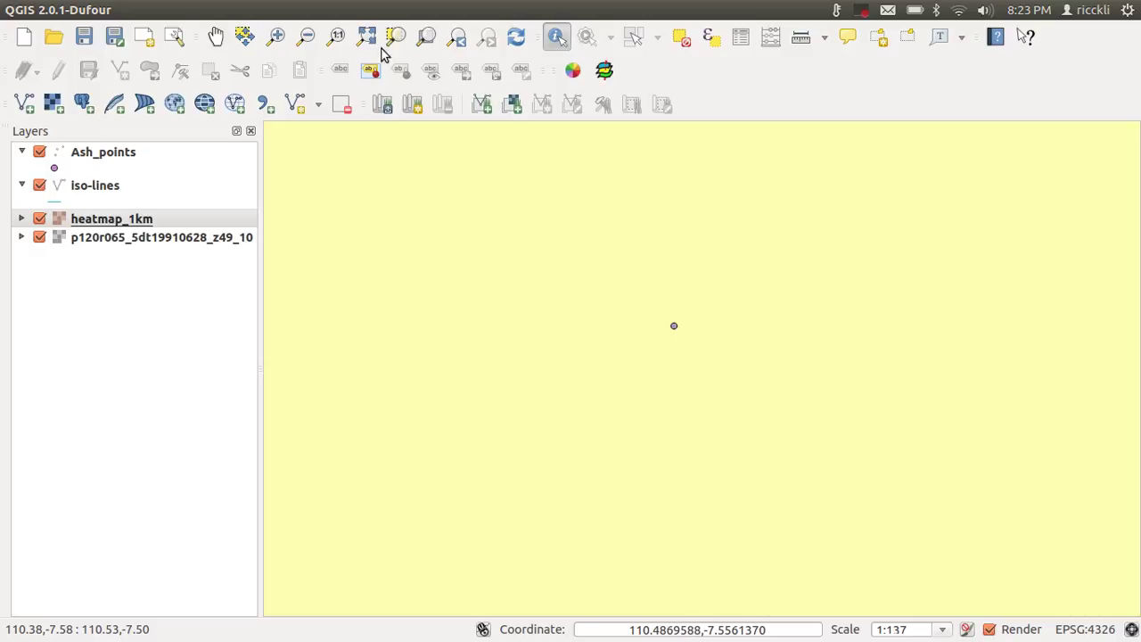
# - Open the iso-lines layer properties to view its Actions settings, then close them
pyautogui.click(278, 39)
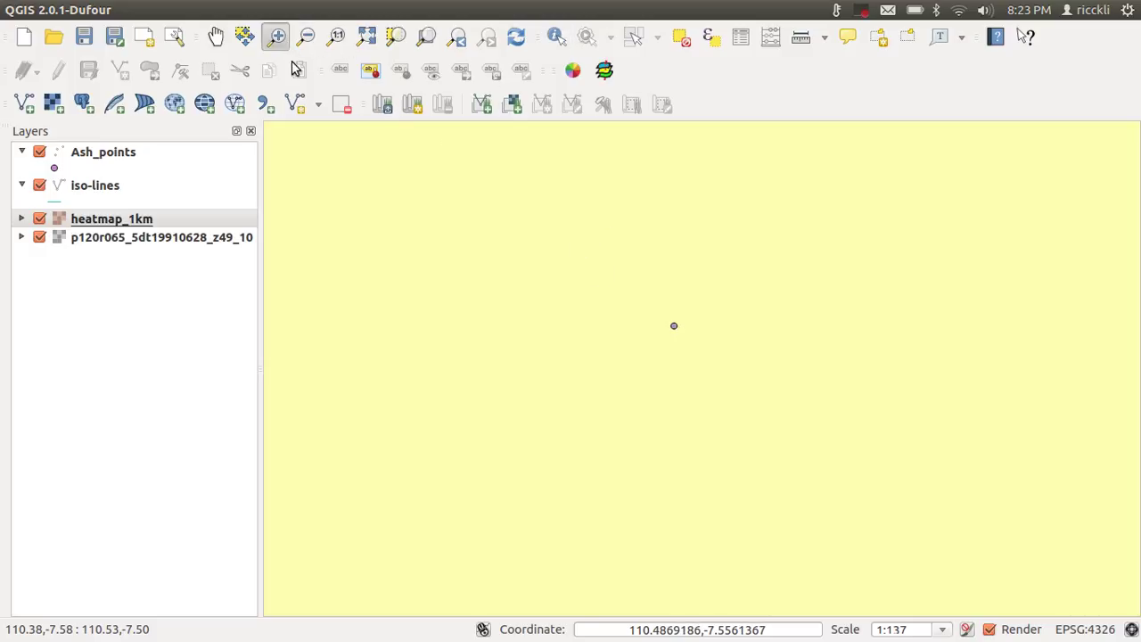
pyautogui.click(306, 36)
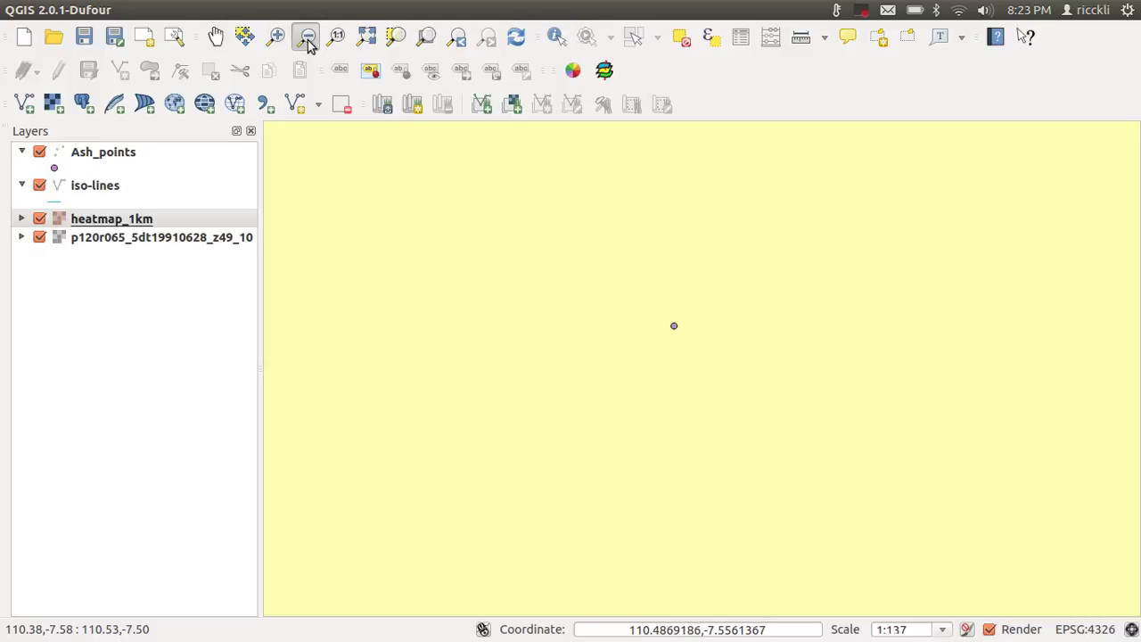
pyautogui.doubleClick(105, 198)
pyautogui.click(101, 185)
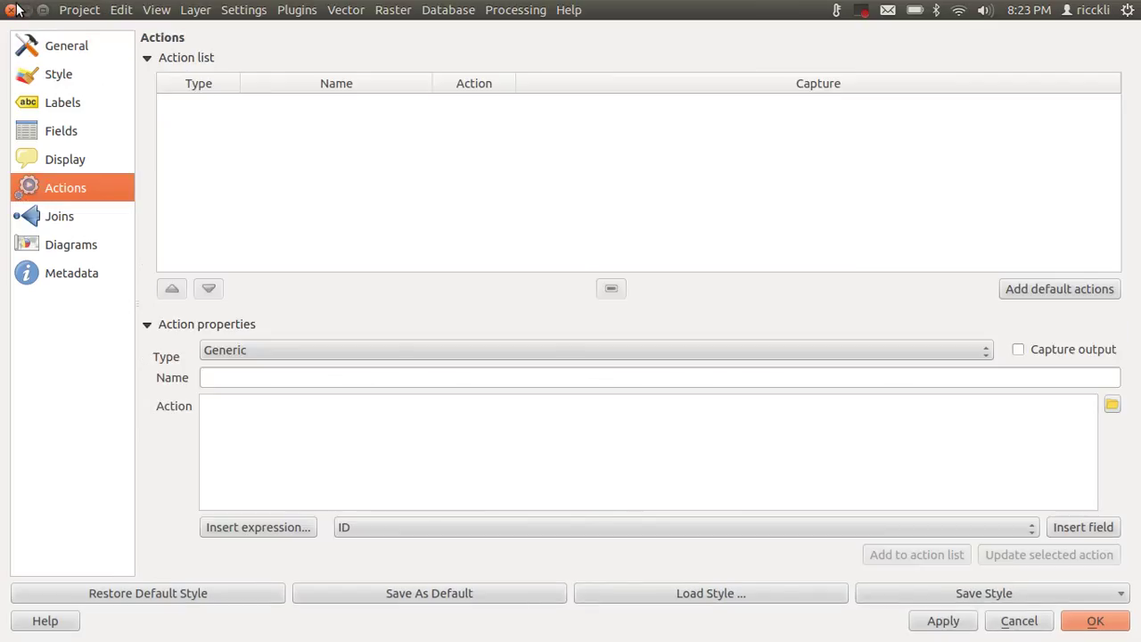
pyautogui.click(16, 9)
pyautogui.click(113, 194)
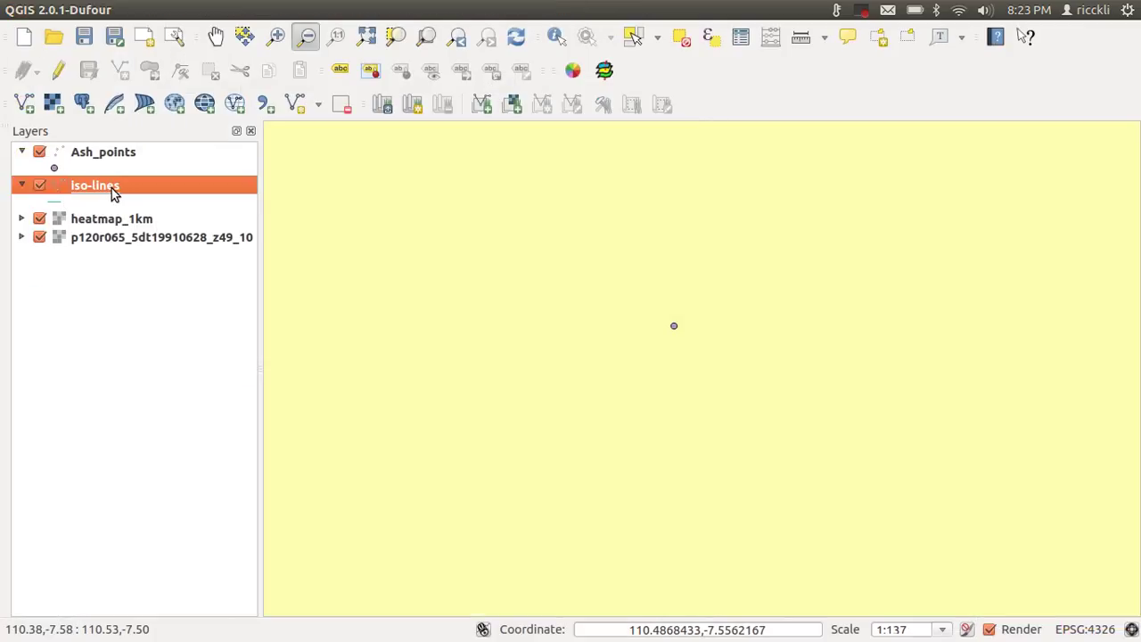
# - Expand heatmap_1km's five-class legend (0 to 13) and zoom to its full extent
pyautogui.click(21, 219)
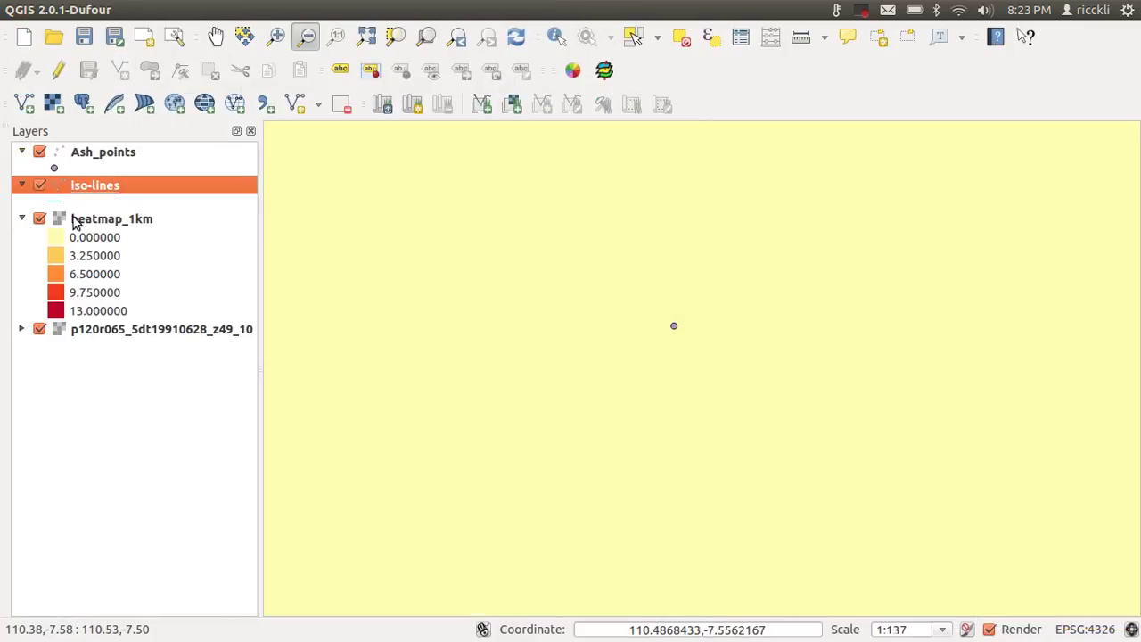
pyautogui.click(89, 220)
pyautogui.rightClick(93, 217)
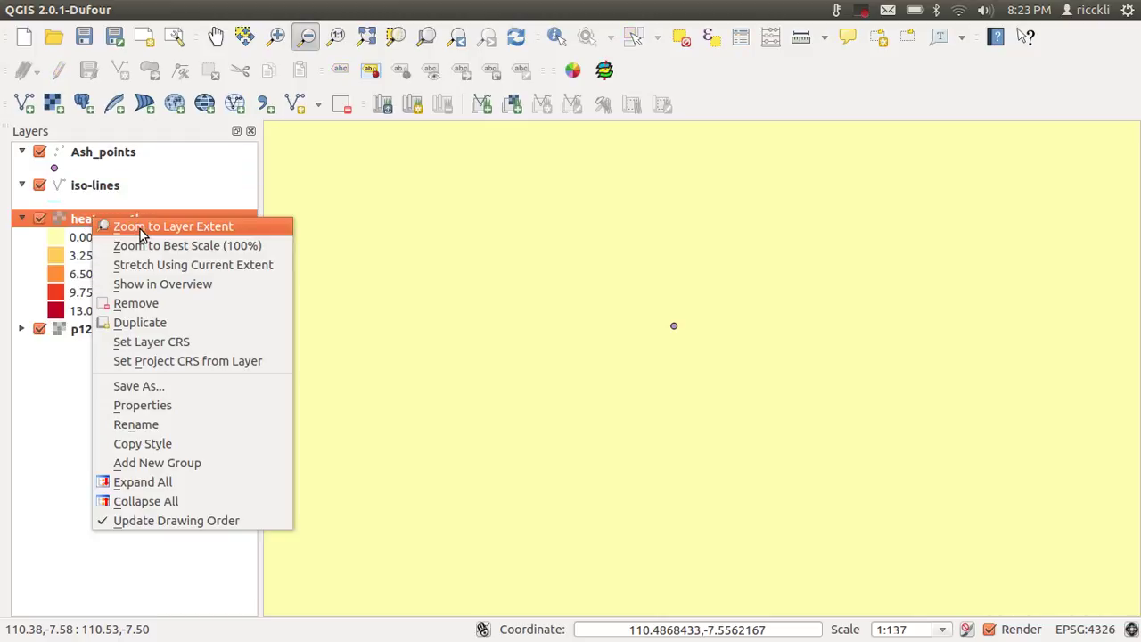
pyautogui.click(140, 230)
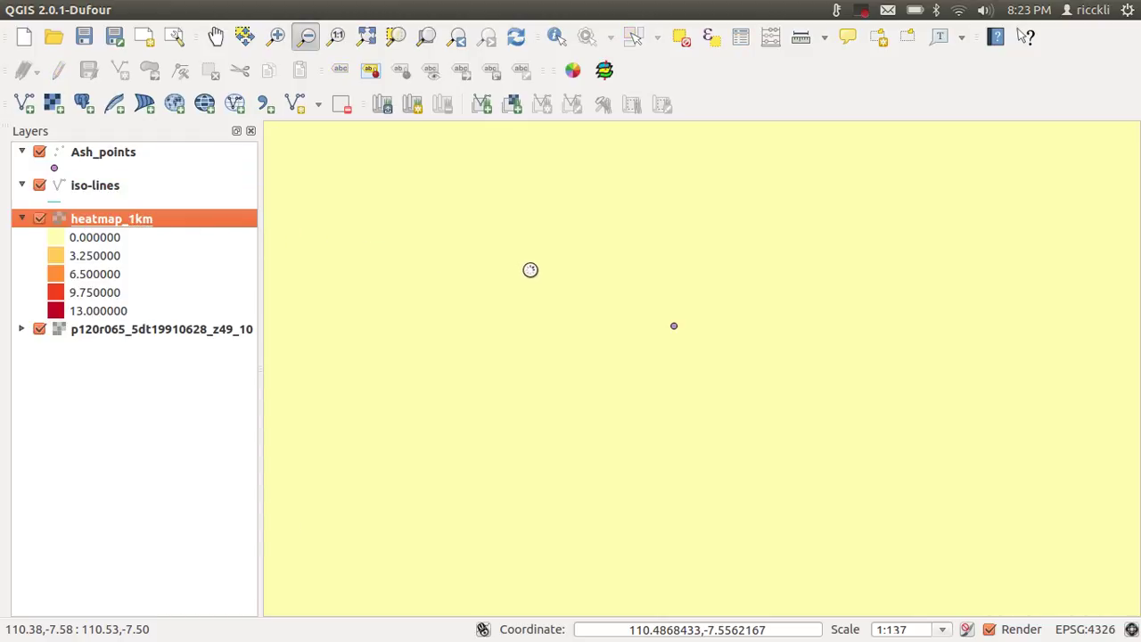